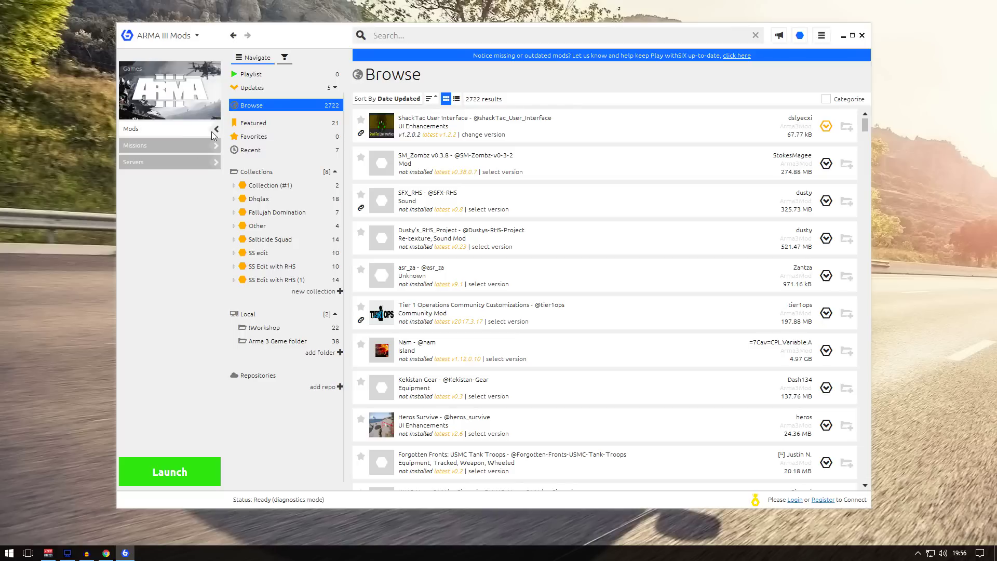
# - Search the Arma 3 mods for "task force radio" and view the available actions for the Task Force Radio mod
pyautogui.click(423, 36)
pyautogui.write('task force radio')
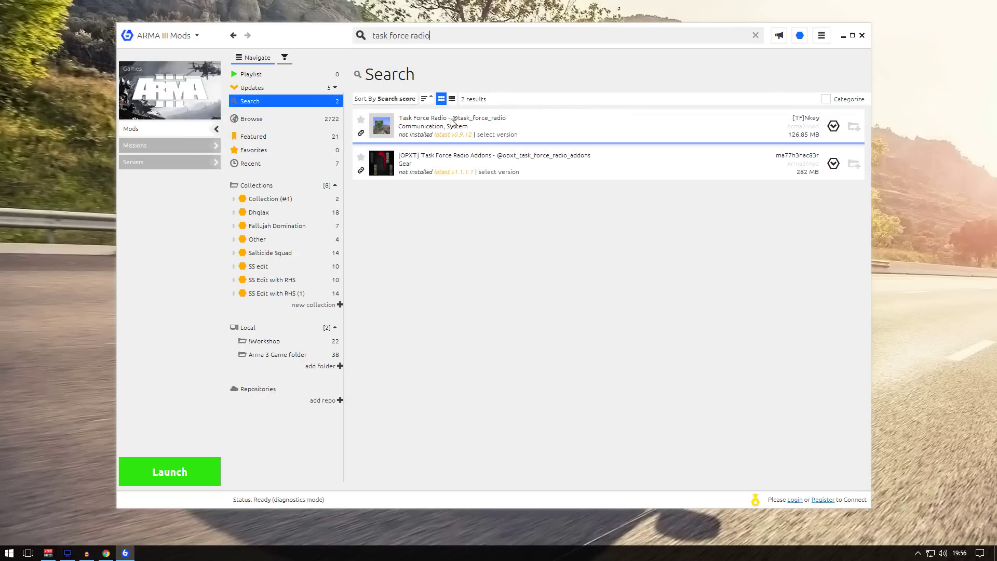
pyautogui.rightClick(410, 121)
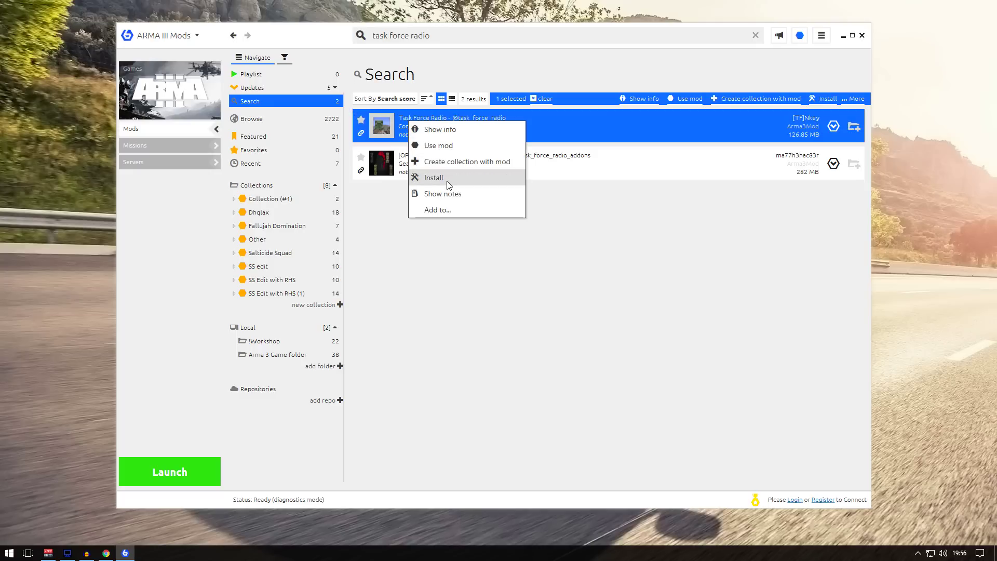
pyautogui.click(689, 290)
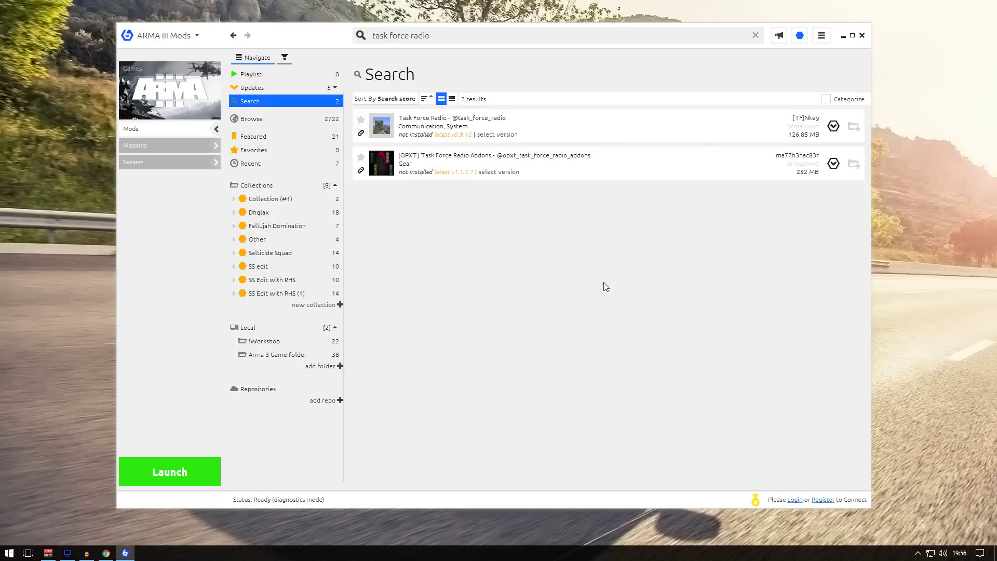
# - Switch to Chrome and look through the Task Force Radio pages on Armaholic and GitHub, closing the tabs already covered
pyautogui.click(918, 553)
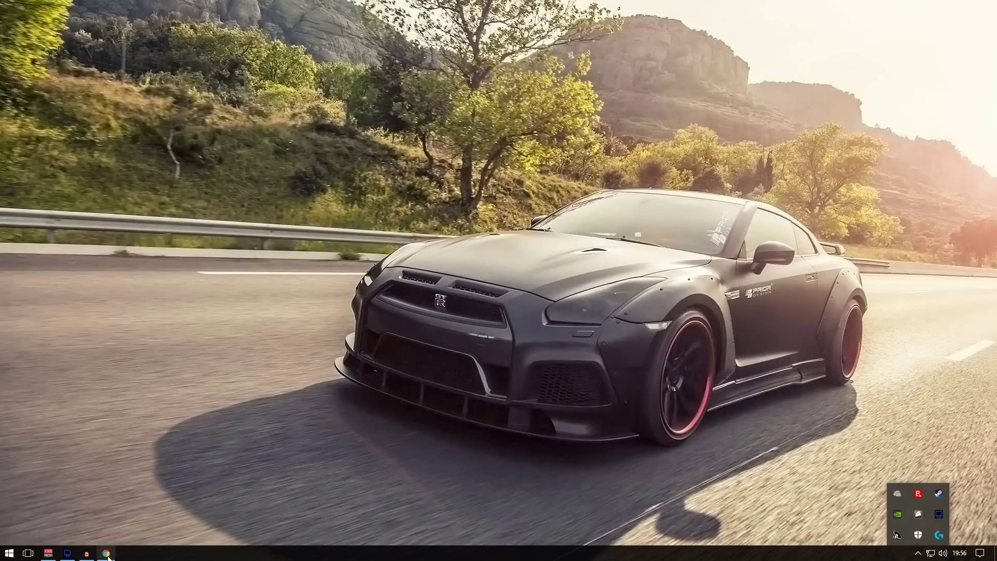
pyautogui.click(106, 553)
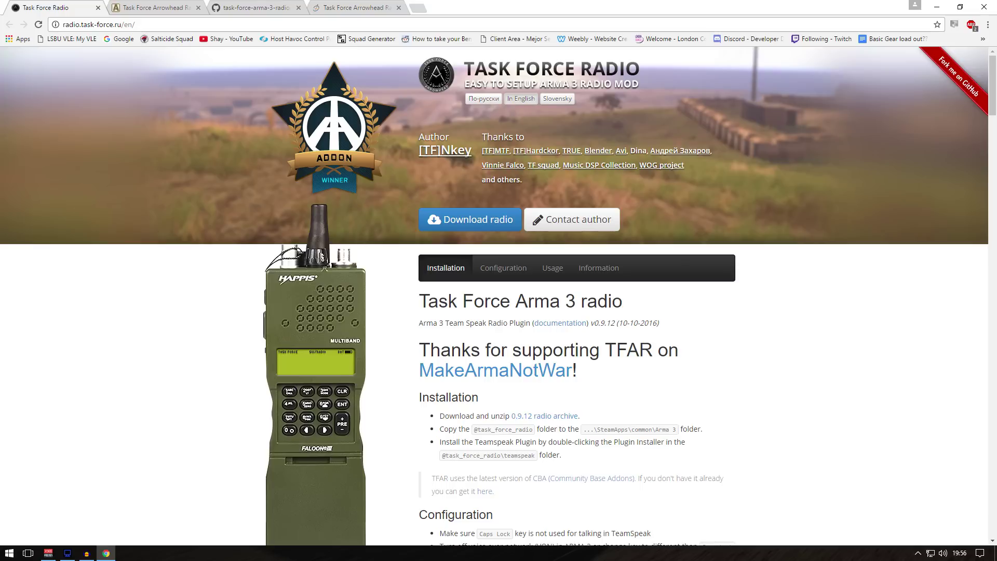
pyautogui.click(98, 8)
pyautogui.scroll(-15, 460, 348)
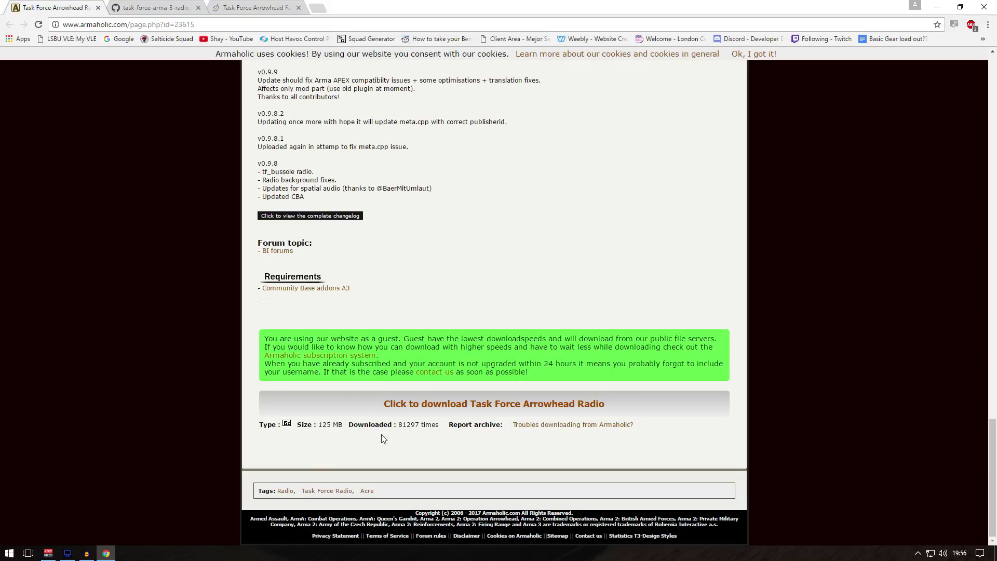
pyautogui.click(98, 7)
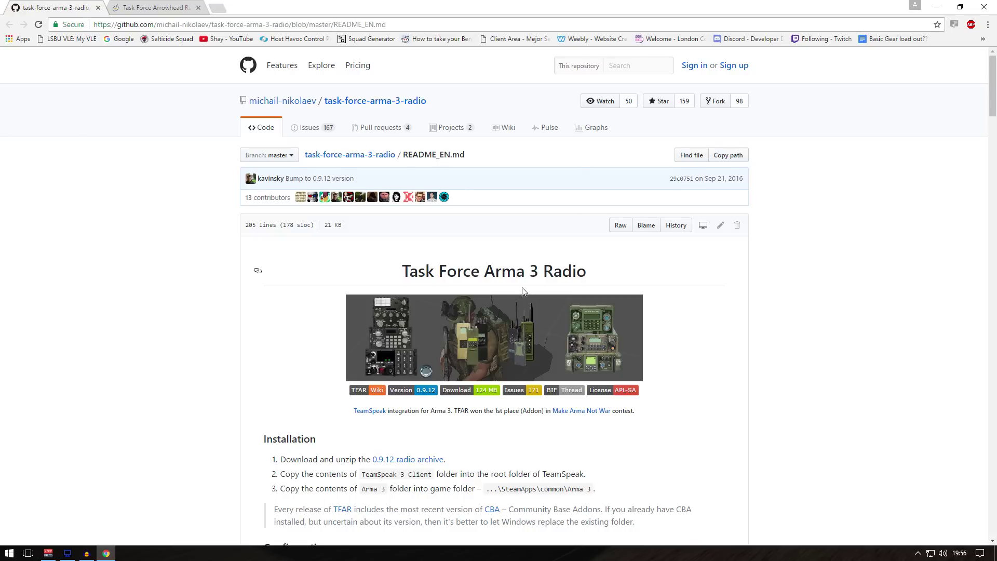
pyautogui.scroll(-5, 511, 325)
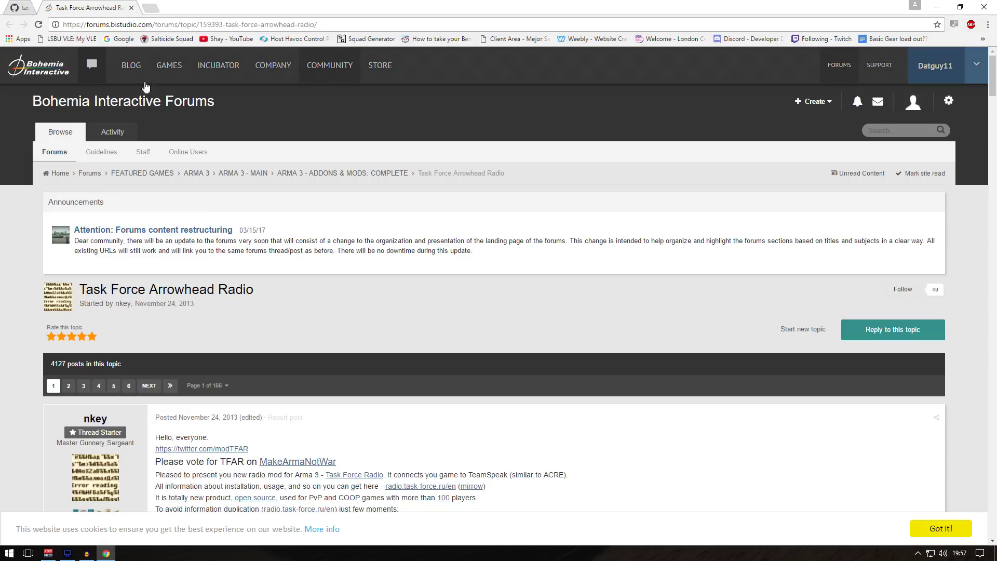
# - Read through the Task Force Arrowhead Radio topic on the Bohemia Interactive forums and close the browser
pyautogui.click(98, 7)
pyautogui.scroll(-8, 255, 306)
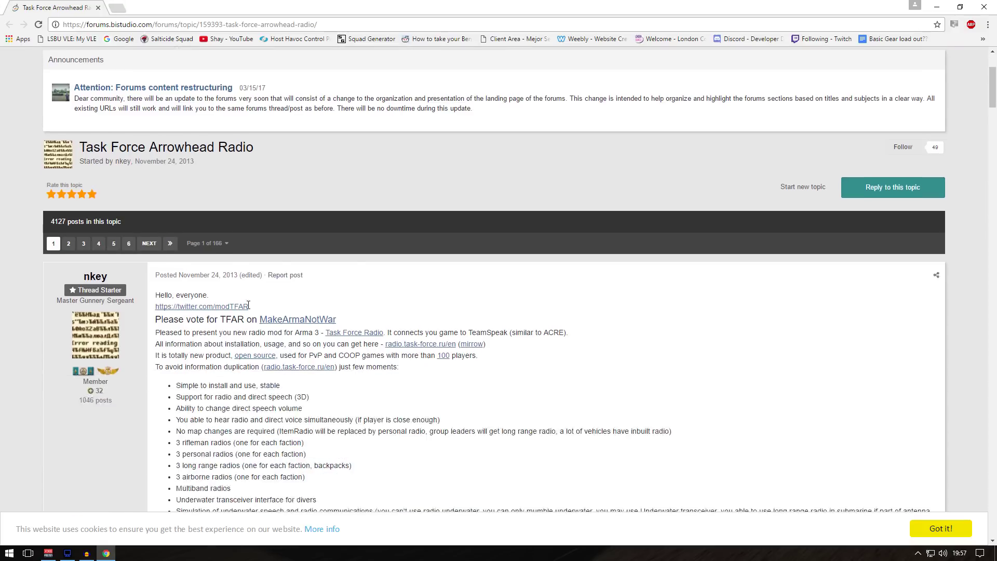
pyautogui.scroll(-4, 257, 304)
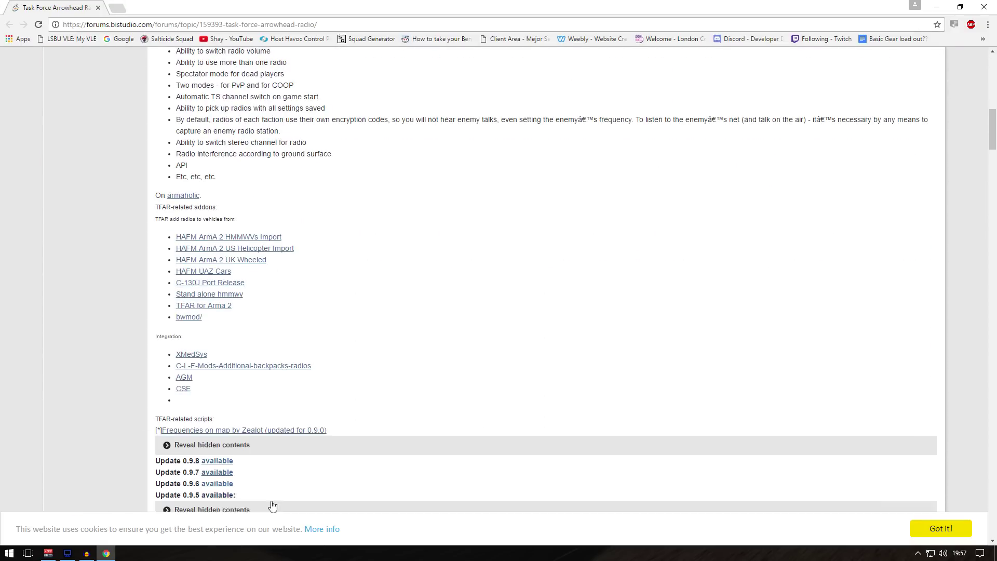
pyautogui.scroll(10, 257, 304)
pyautogui.scroll(-12, 166, 217)
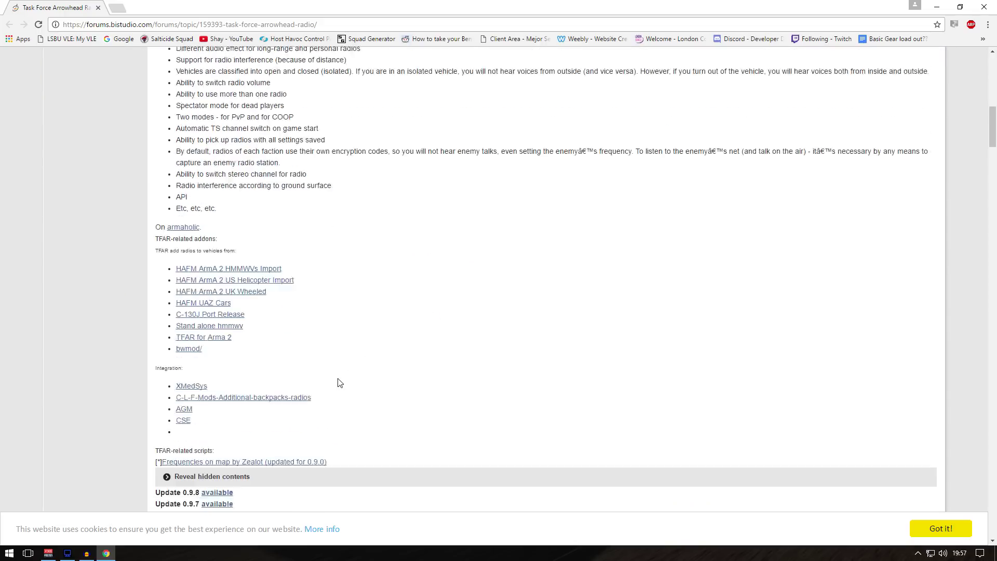
pyautogui.scroll(3, 169, 224)
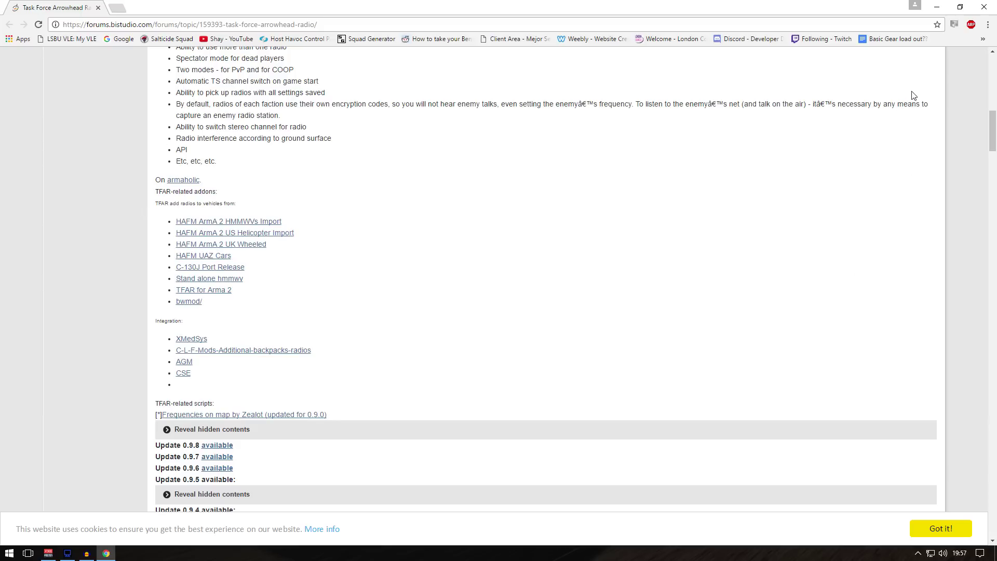
pyautogui.click(985, 6)
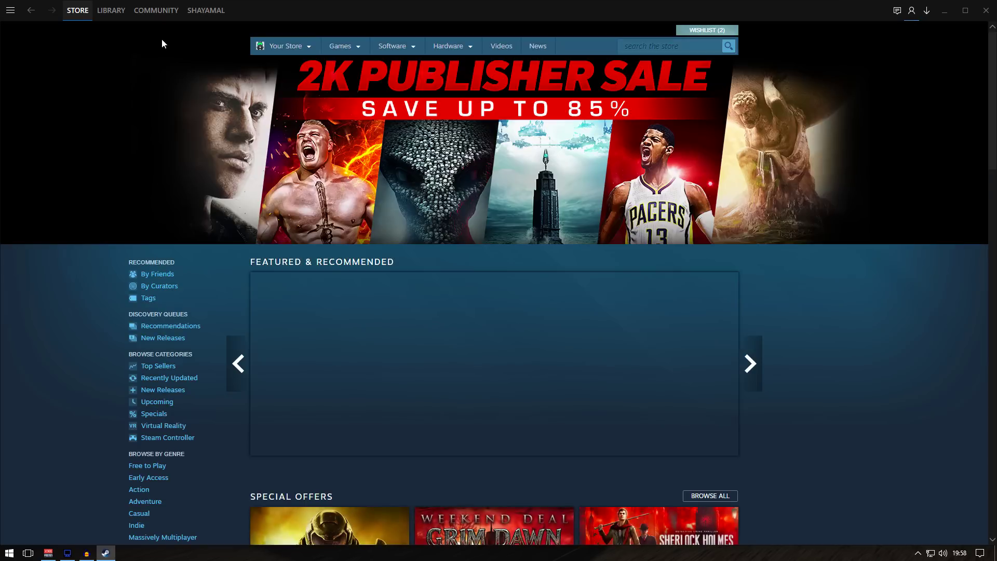
# - In Steam, open the community Workshop and find the "Arma 3" workshop
pyautogui.moveTo(161, 13)
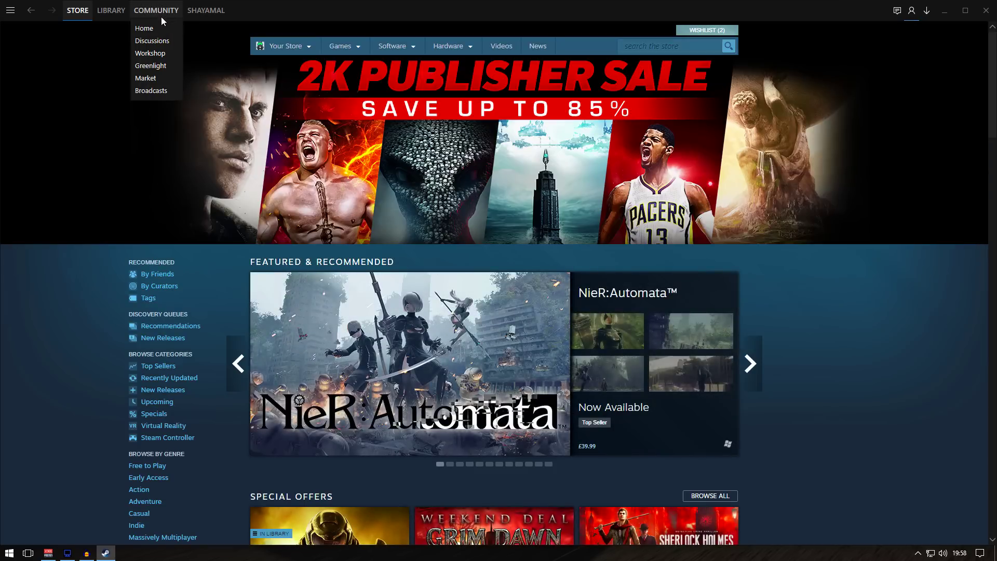
pyautogui.click(158, 55)
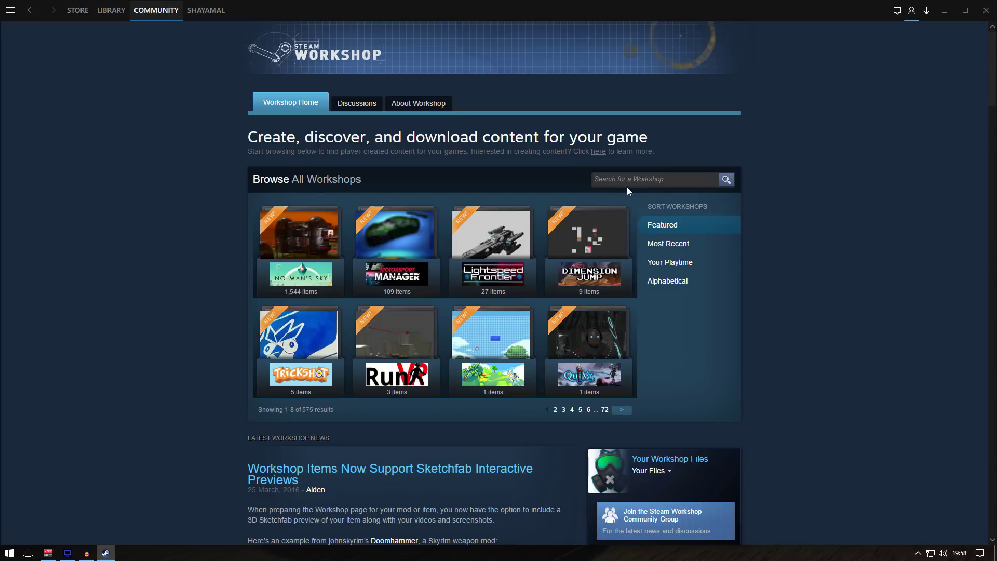
pyautogui.click(630, 182)
pyautogui.write('Arma 3')
pyautogui.click(727, 180)
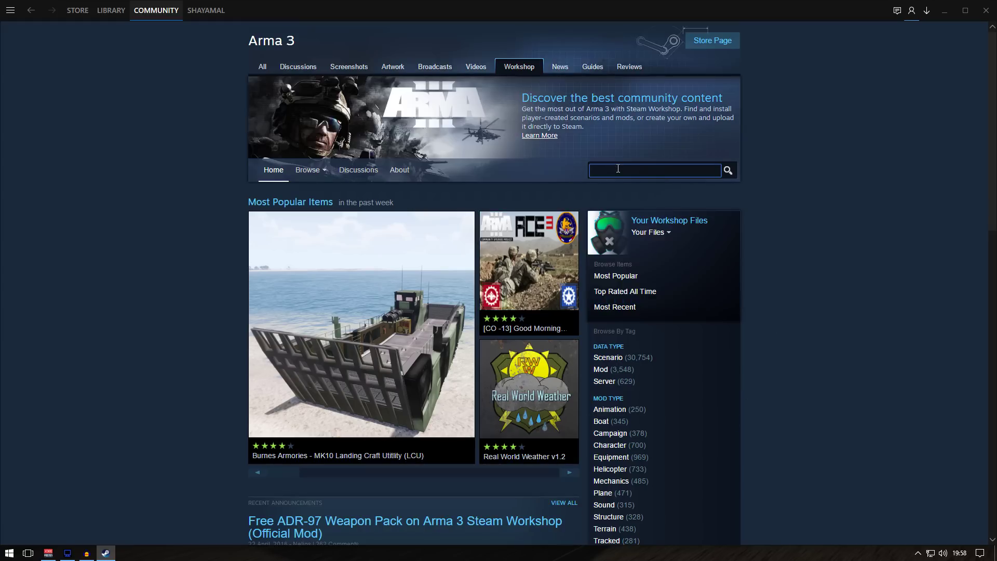
# - Search the Arma 3 Workshop for "task force radio" and subscribe to the task_force_radio mod
pyautogui.write('task force radio')
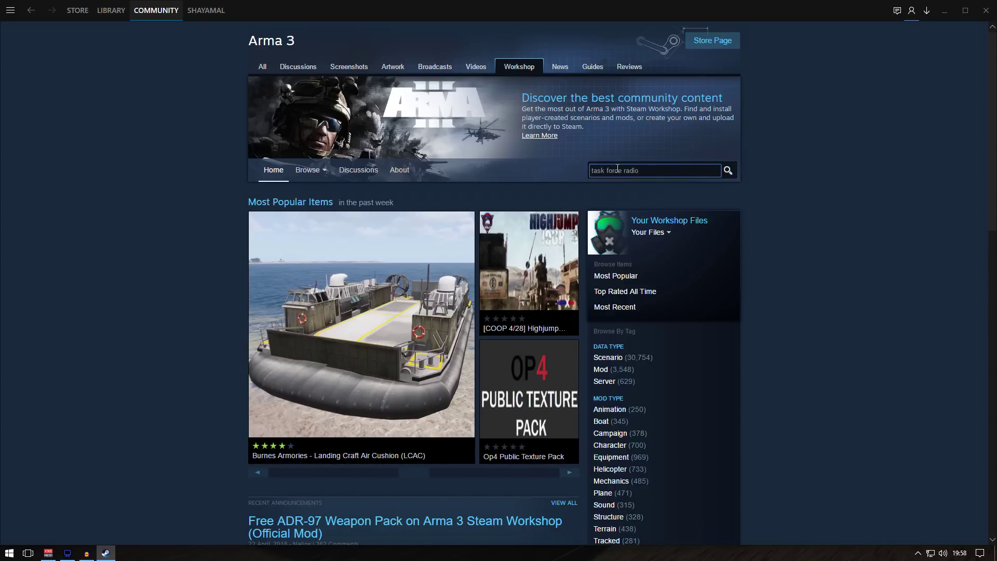
pyautogui.press('Return')
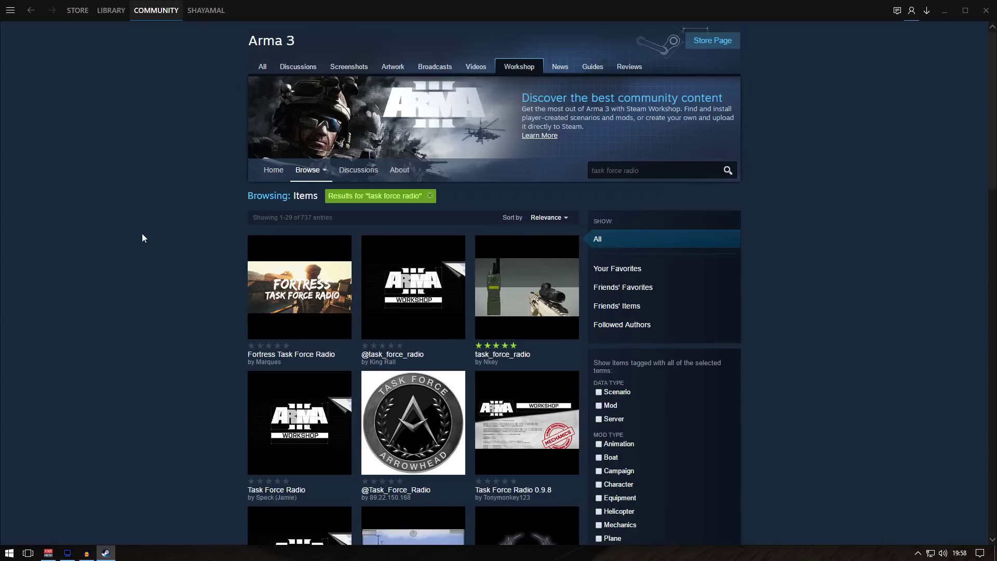
pyautogui.scroll(-7, 88, 142)
pyautogui.scroll(-6, 401, 396)
pyautogui.scroll(13, 401, 396)
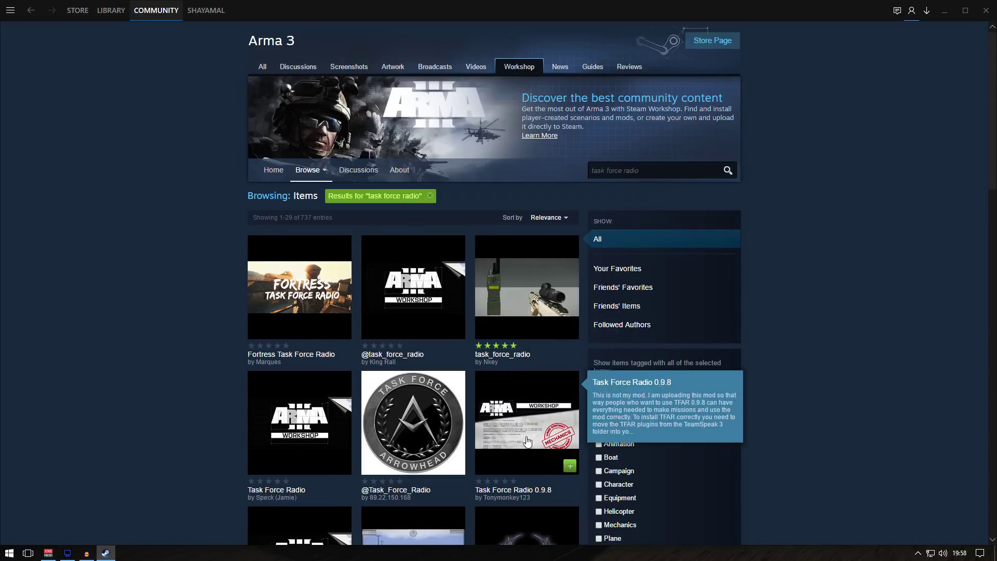
pyautogui.moveTo(565, 274)
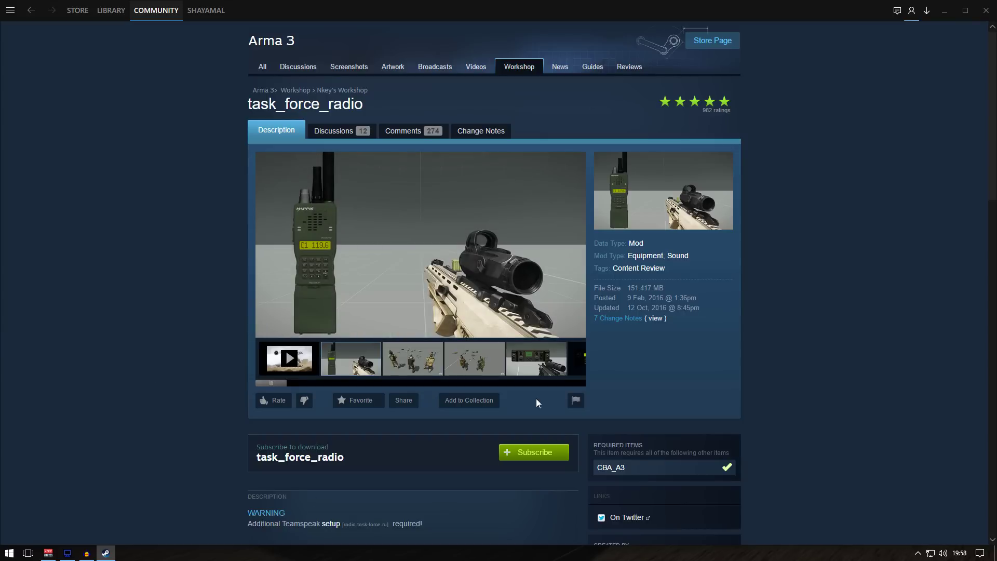
pyautogui.click(526, 464)
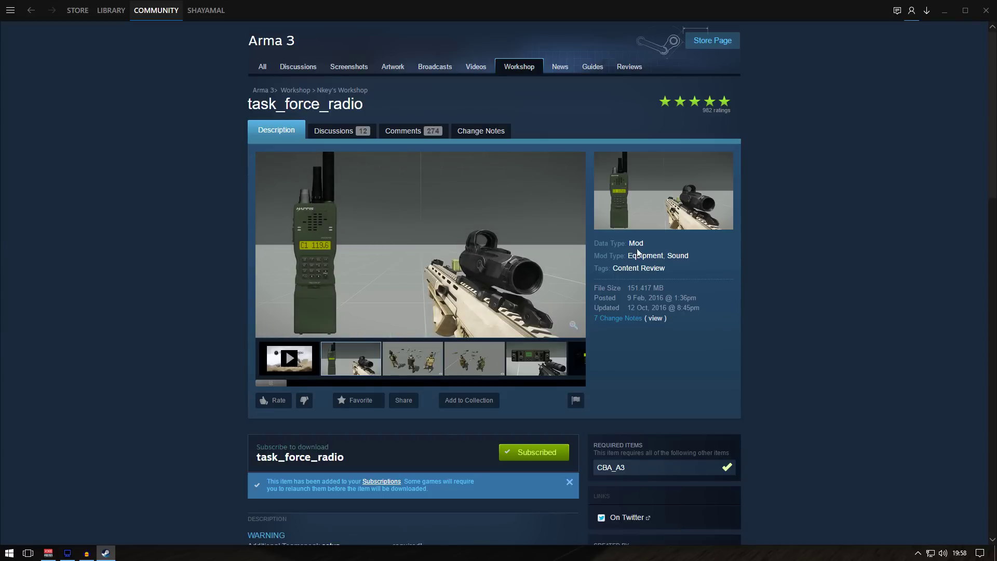
# - Clear the completed Arma 3 Workshop Content entry from the Steam downloads and close the Steam window
pyautogui.click(928, 11)
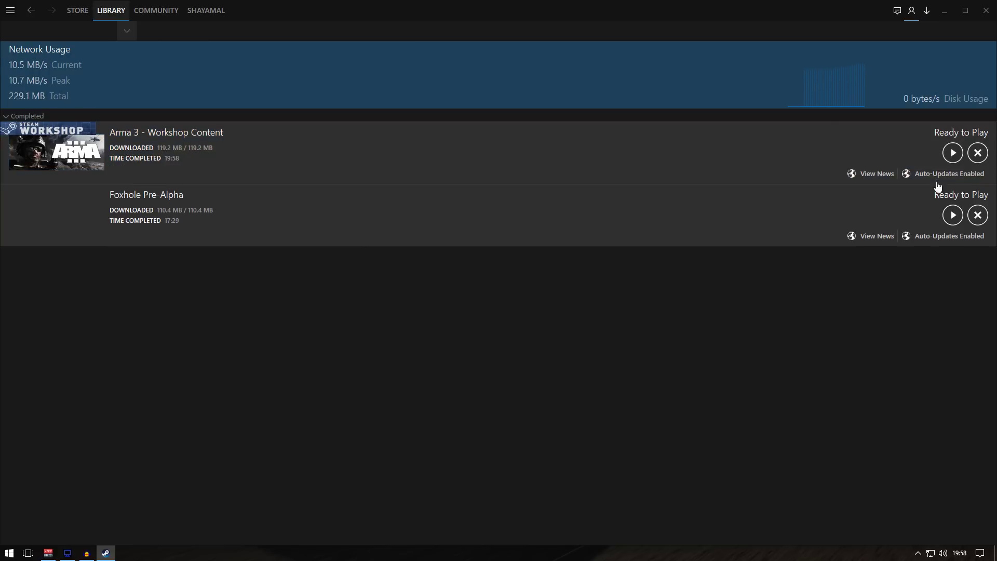
pyautogui.click(977, 153)
pyautogui.click(986, 10)
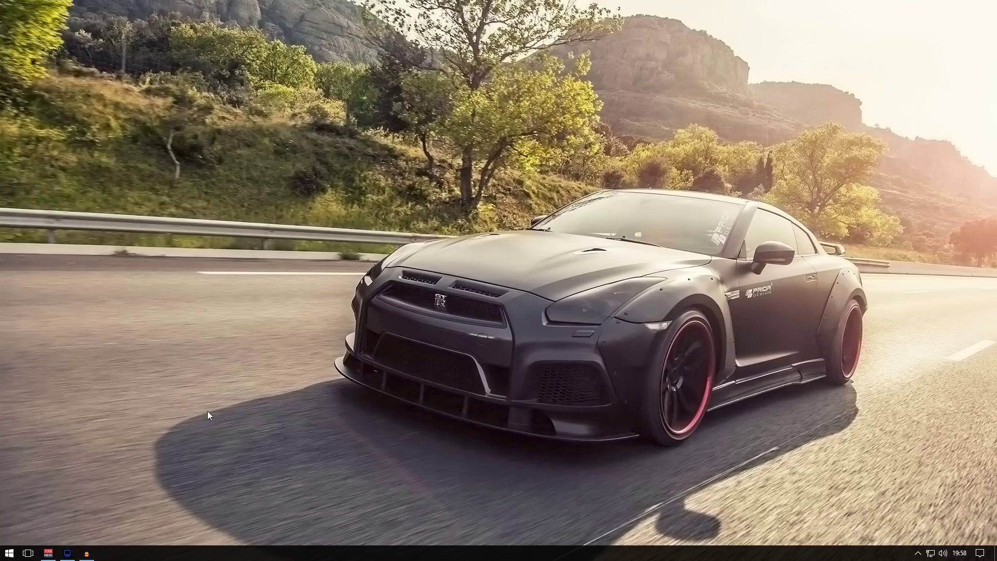
pyautogui.press('super')
pyautogui.click(185, 303)
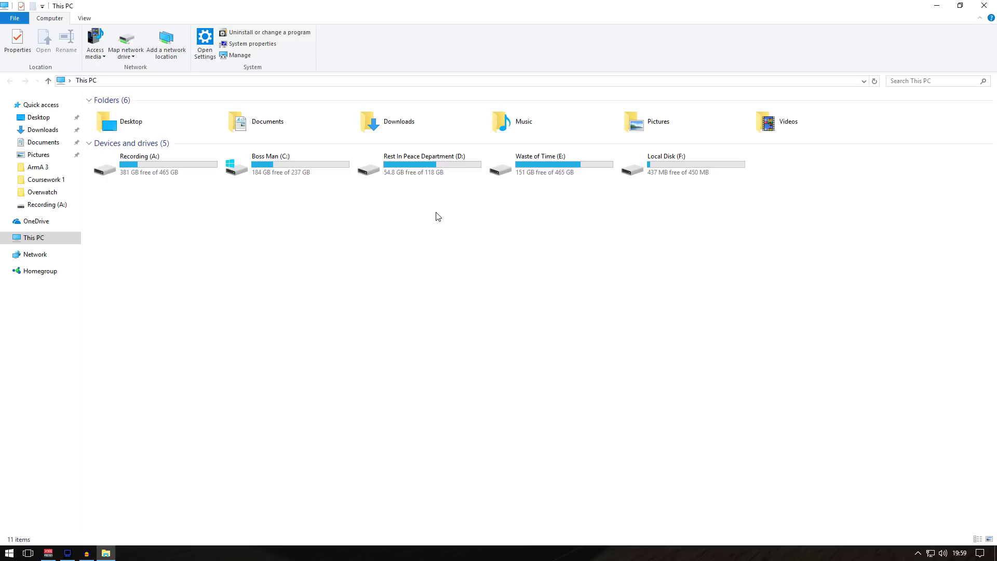
pyautogui.doubleClick(244, 121)
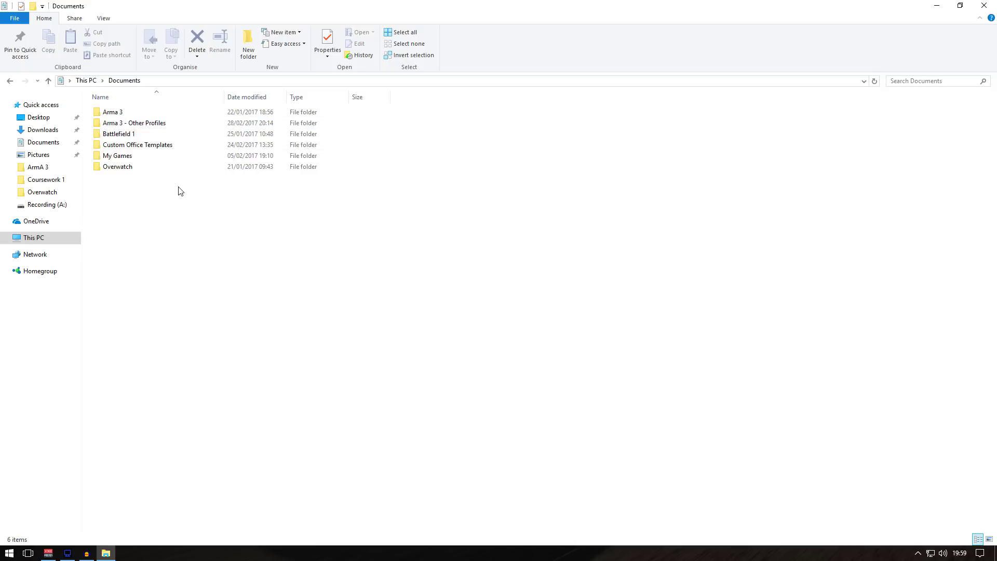
pyautogui.doubleClick(127, 111)
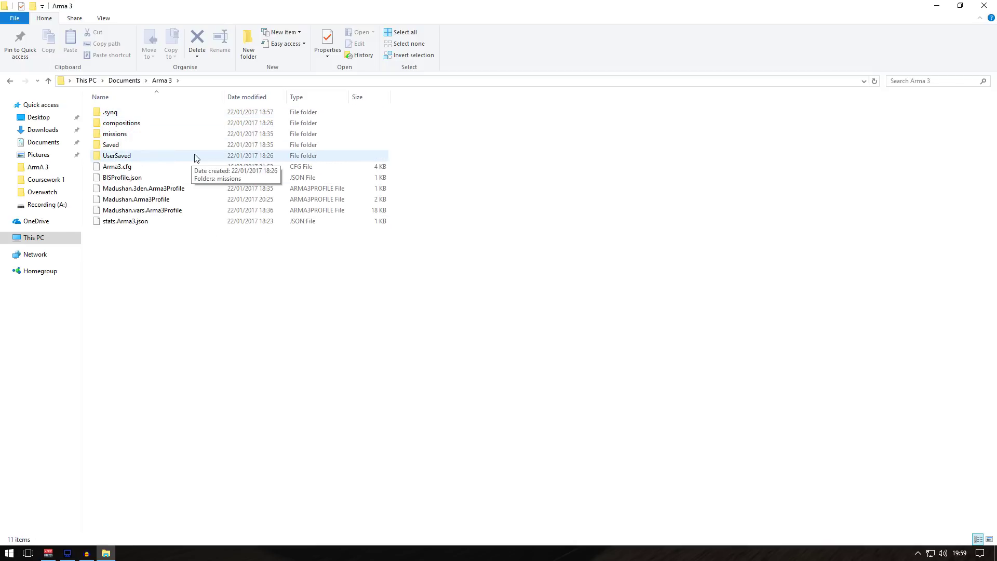
pyautogui.click(984, 5)
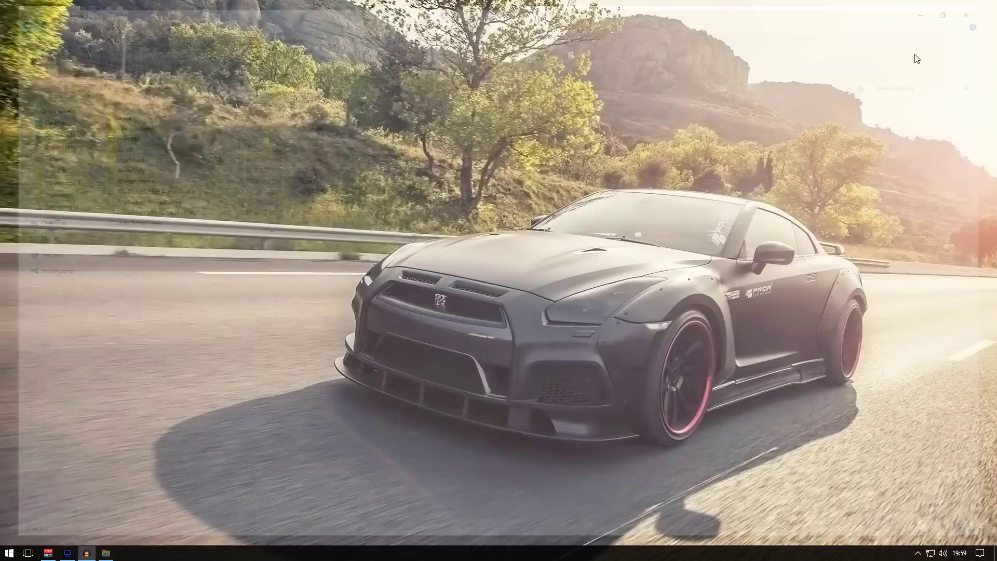
# - In File Explorer, open the !Workshop folder inside Steam\steamapps\common\Arma 3 on the E: drive
pyautogui.press('super')
pyautogui.click(183, 306)
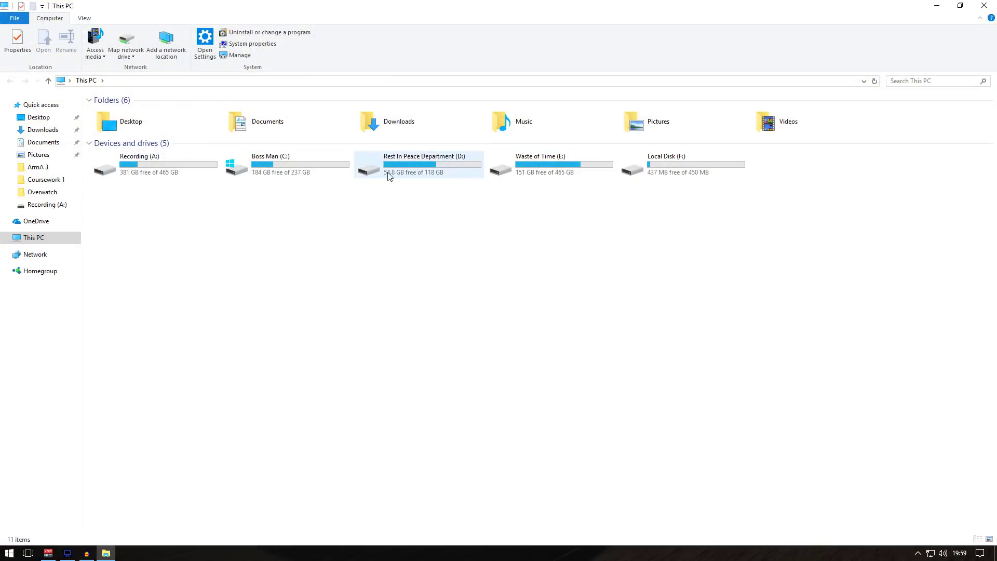
pyautogui.doubleClick(550, 158)
pyautogui.doubleClick(127, 178)
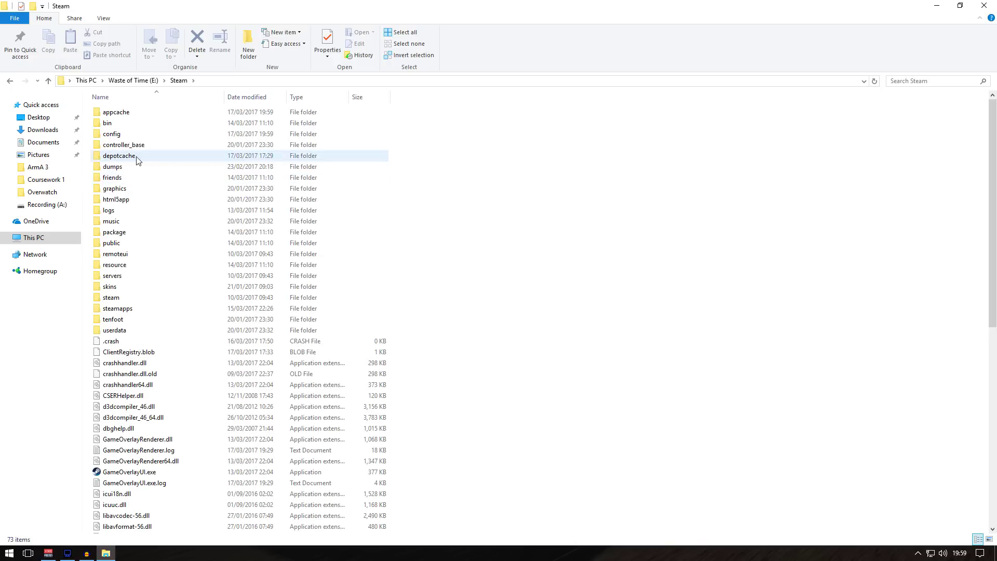
pyautogui.doubleClick(118, 310)
pyautogui.doubleClick(110, 111)
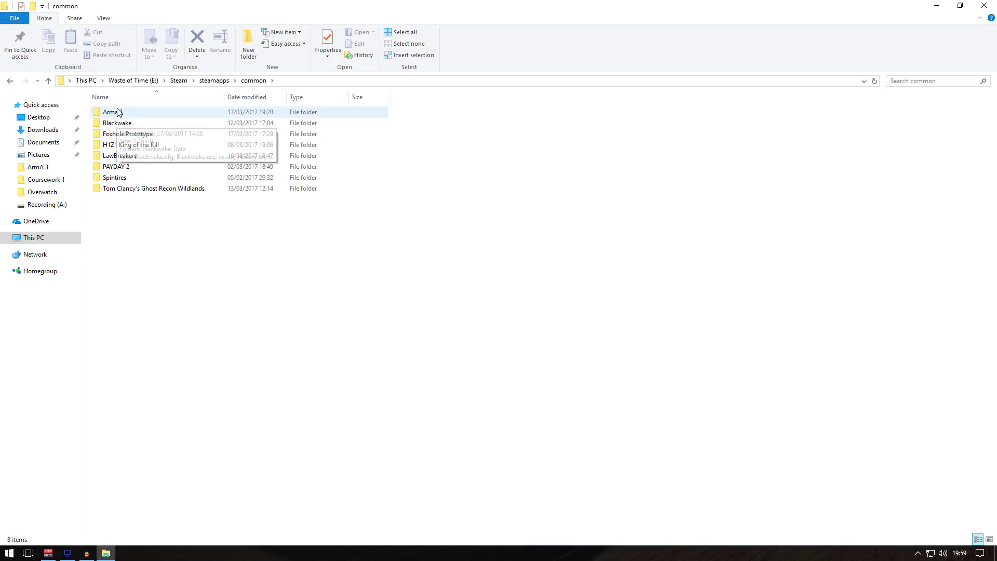
pyautogui.doubleClick(113, 111)
pyautogui.scroll(-9, 168, 255)
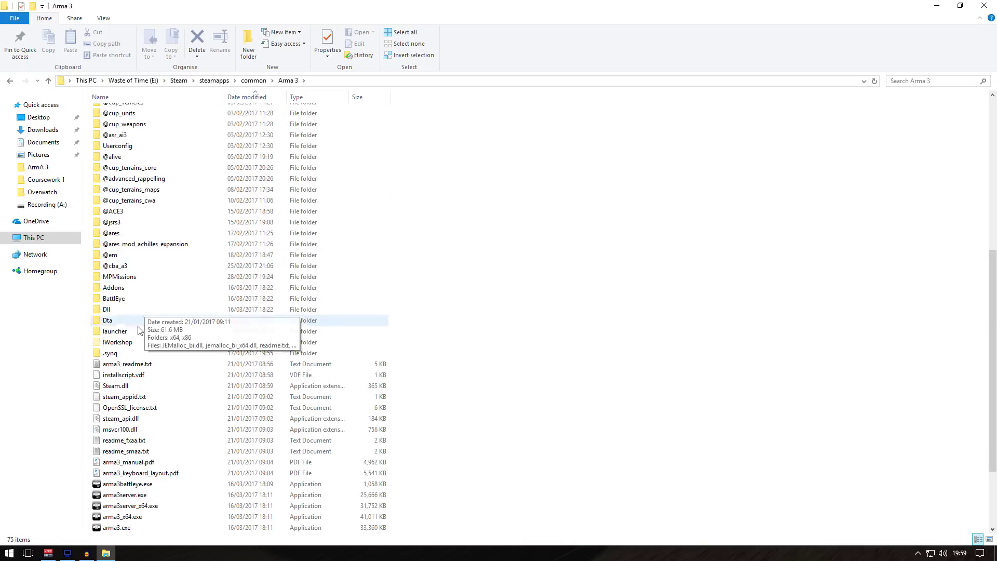
pyautogui.click(107, 344)
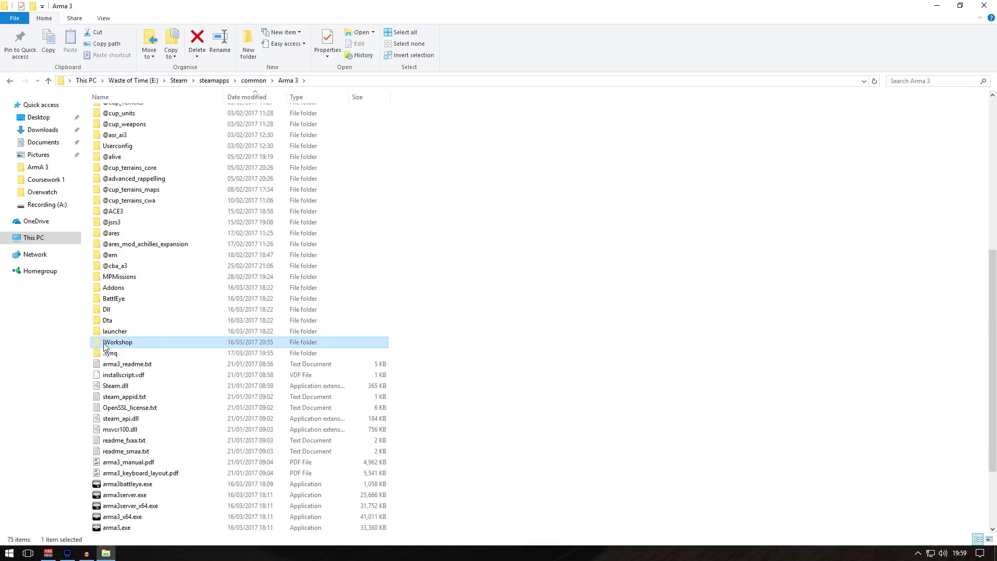
pyautogui.doubleClick(125, 344)
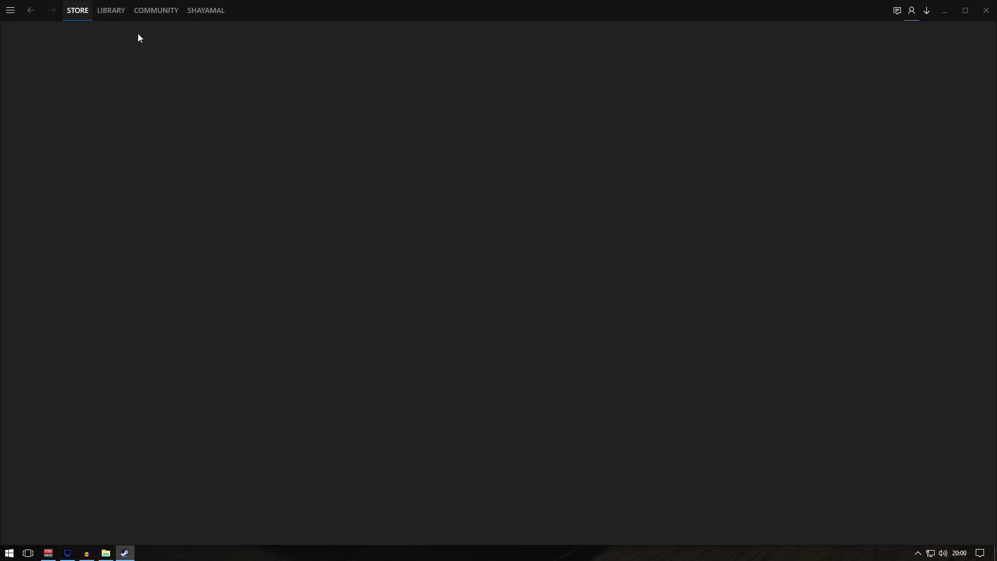
# - In the Steam library, start the Arma 3 launcher to install the task_force_radio mod, and close the launcher and Steam
pyautogui.click(111, 10)
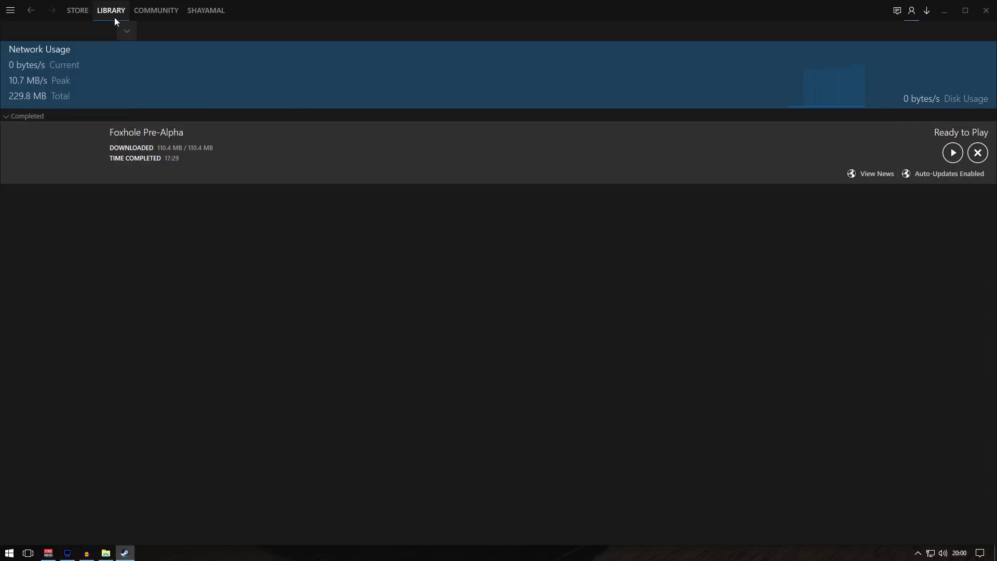
pyautogui.click(112, 27)
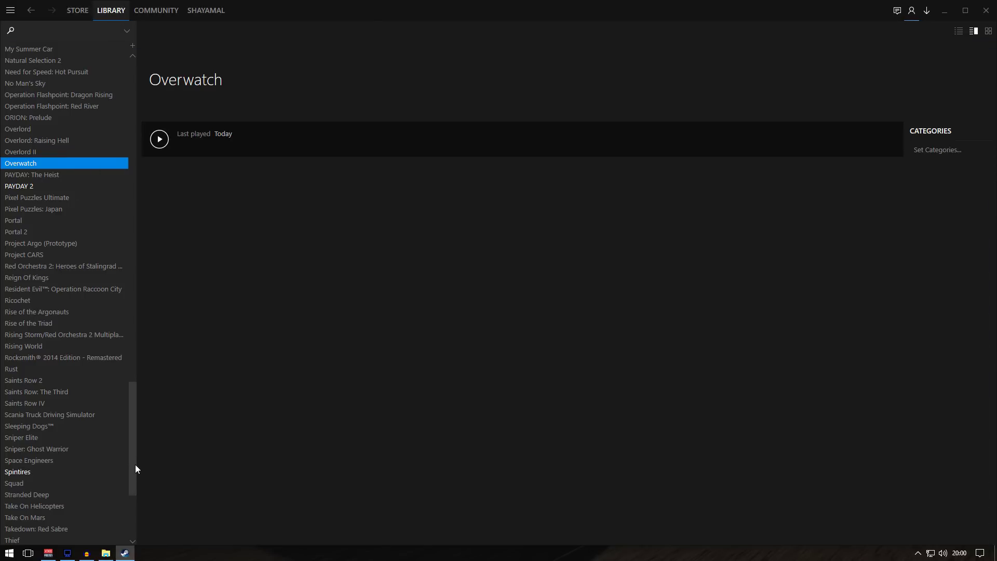
pyautogui.moveTo(134, 465); pyautogui.dragTo(126, 93)
pyautogui.click(27, 212)
pyautogui.click(160, 140)
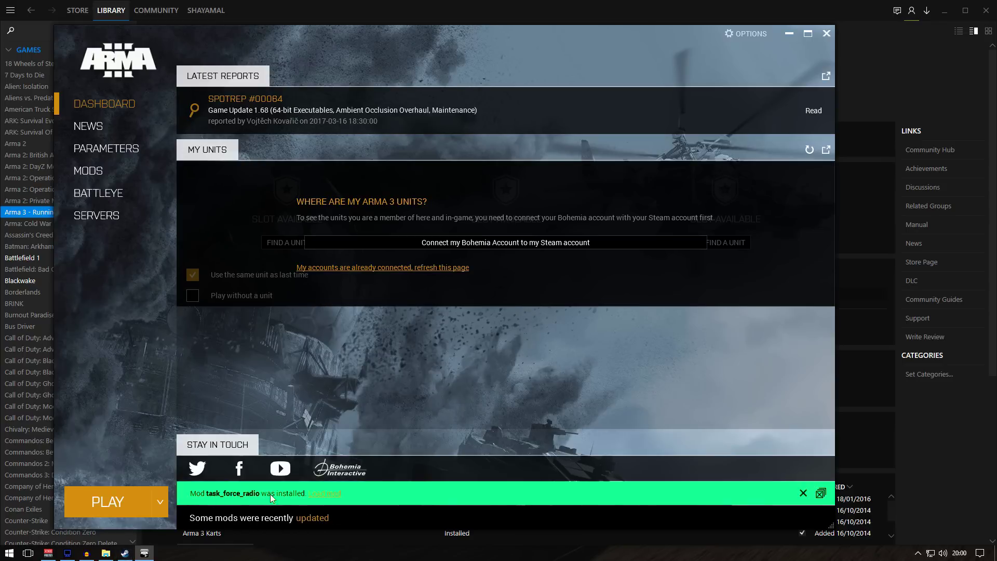
pyautogui.click(826, 33)
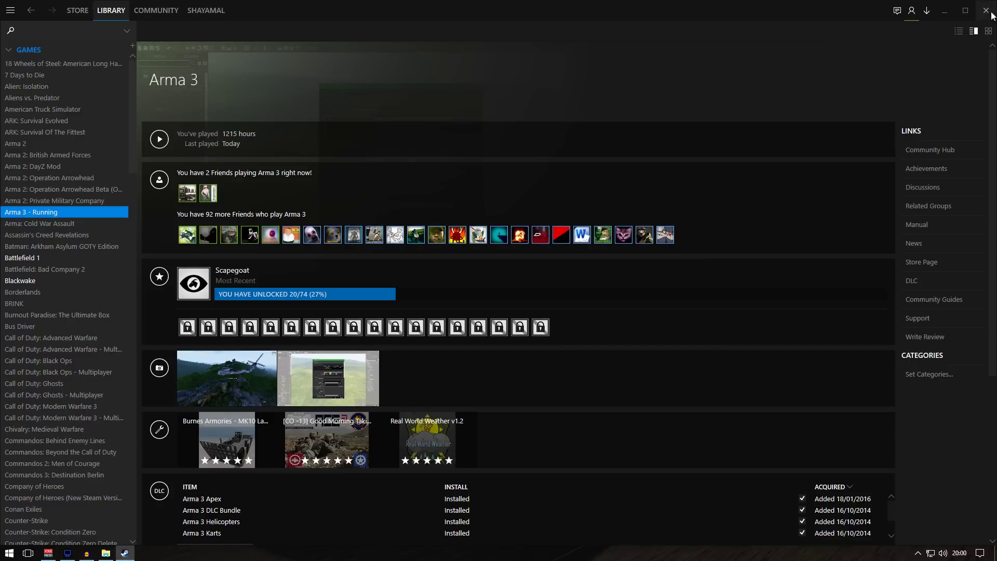
pyautogui.click(986, 10)
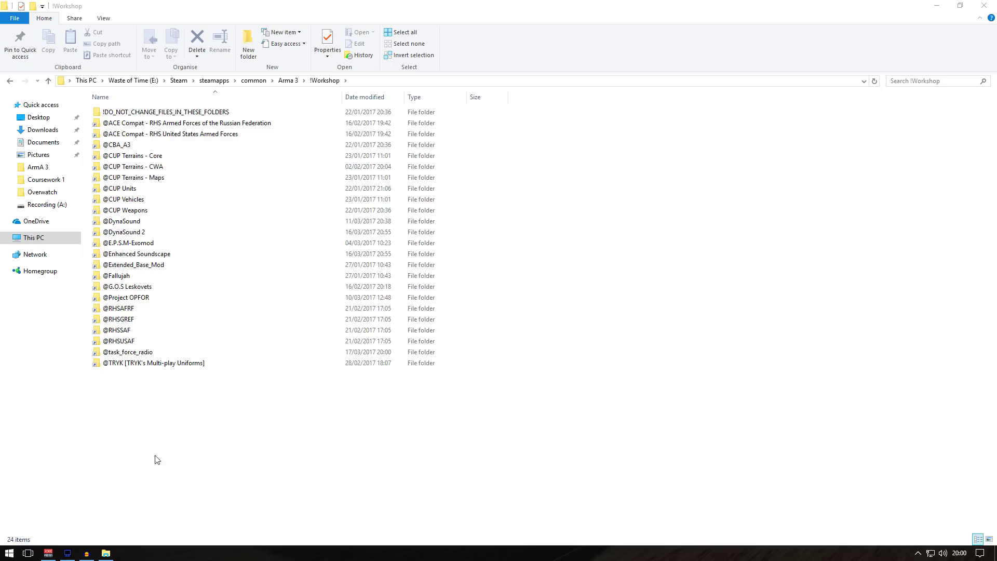
pyautogui.rightClick(223, 394)
pyautogui.click(256, 275)
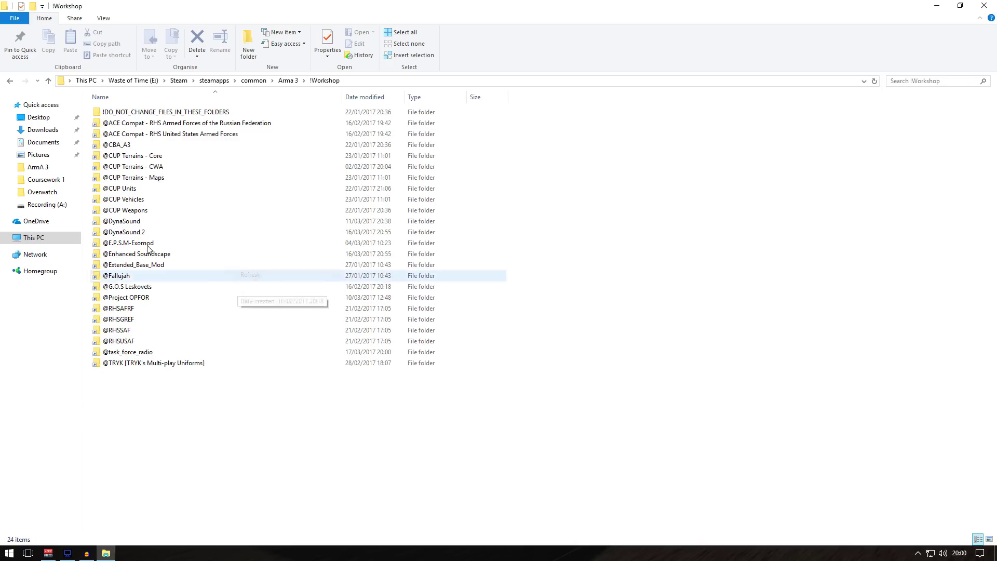
pyautogui.doubleClick(125, 353)
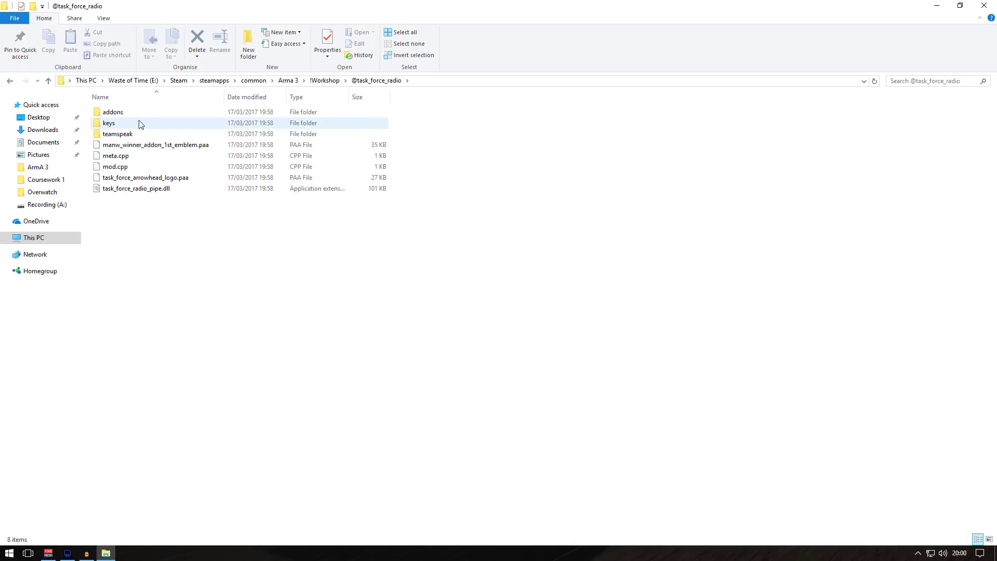
pyautogui.click(9, 82)
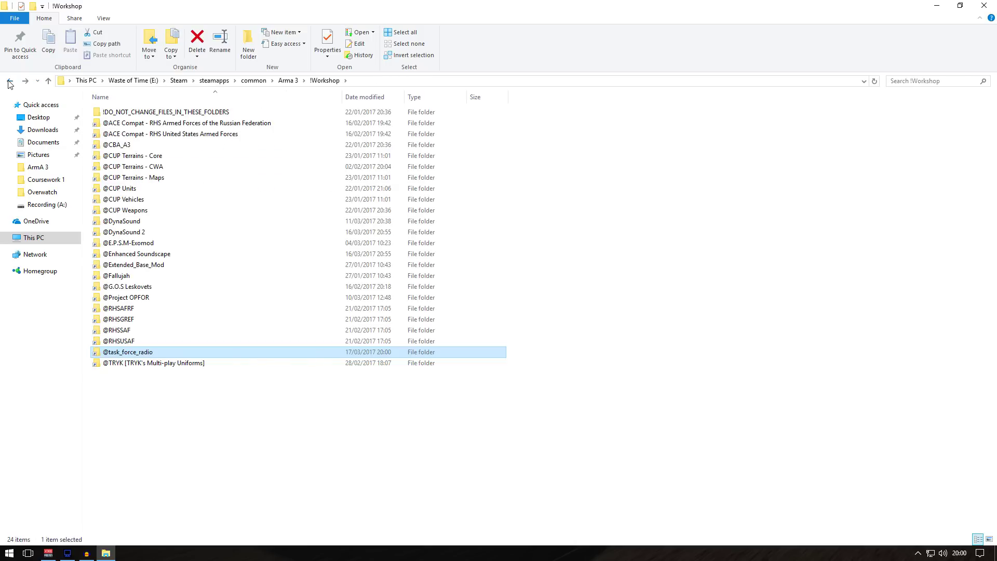
pyautogui.click(9, 82)
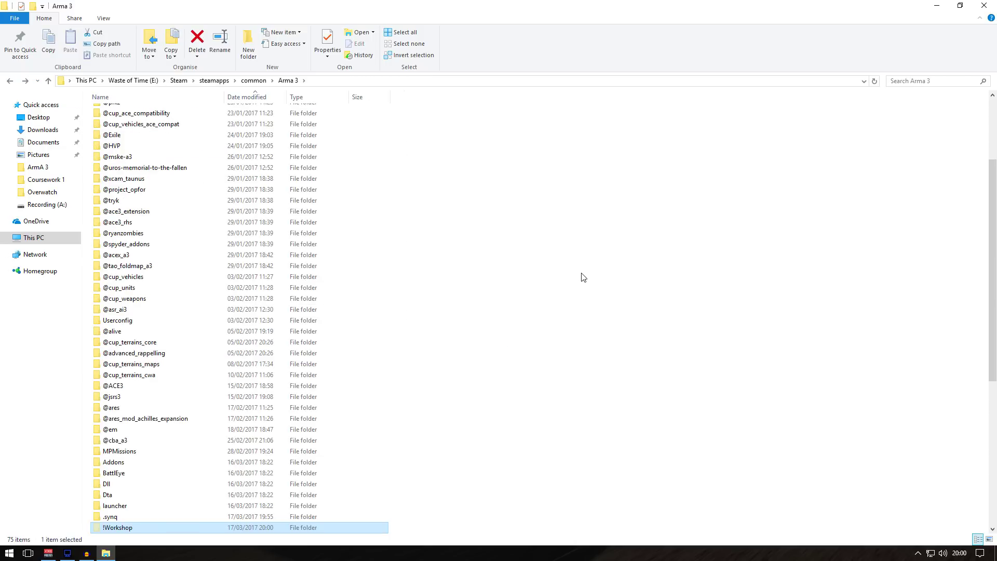
pyautogui.scroll(-4, 178, 414)
pyautogui.doubleClick(127, 393)
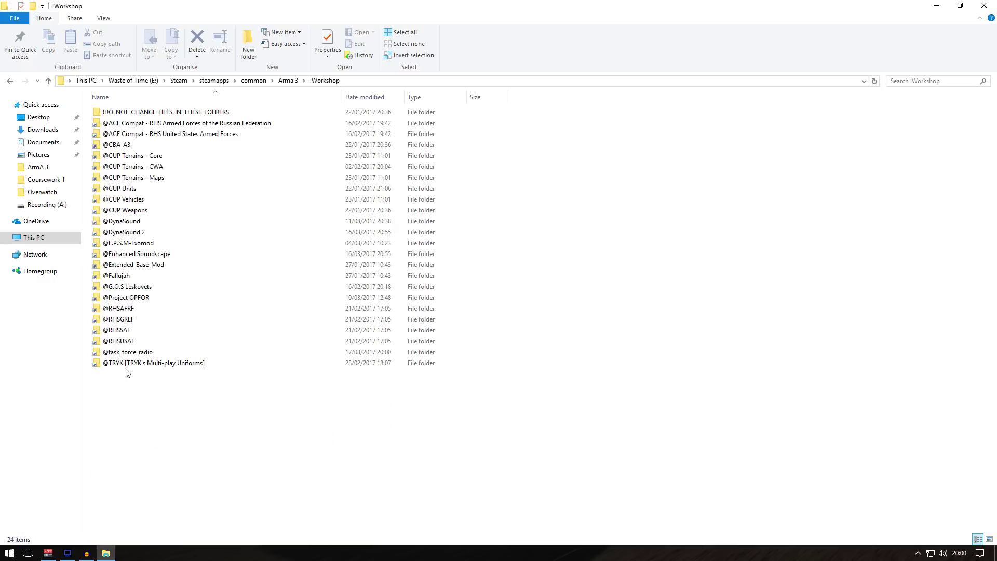
pyautogui.doubleClick(125, 351)
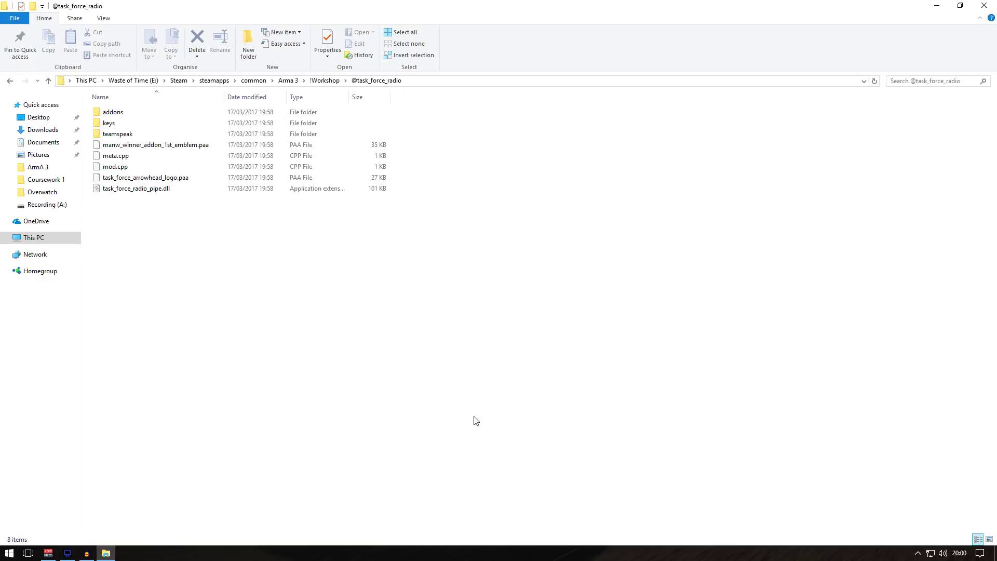
# - Install and activate the TeamSpeak add-on task_force_radio.ts3_plugin from the mod's teamspeak folder, and close File Explorer
pyautogui.doubleClick(118, 134)
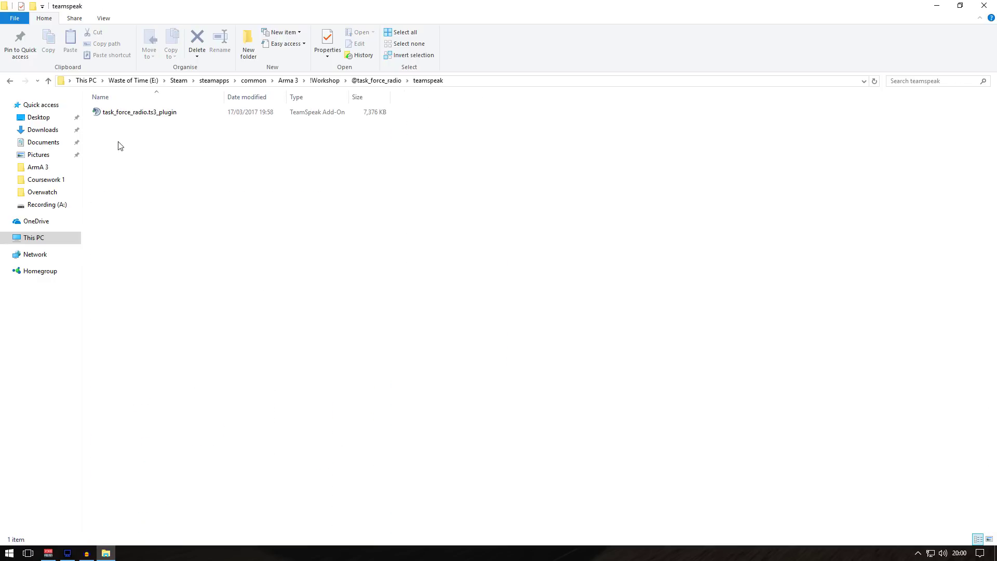
pyautogui.doubleClick(156, 115)
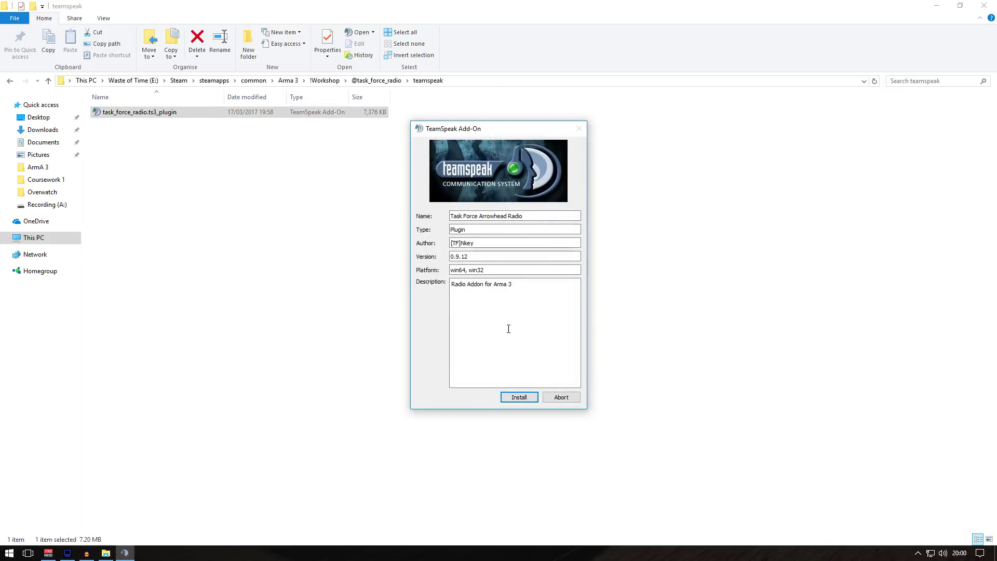
pyautogui.click(528, 398)
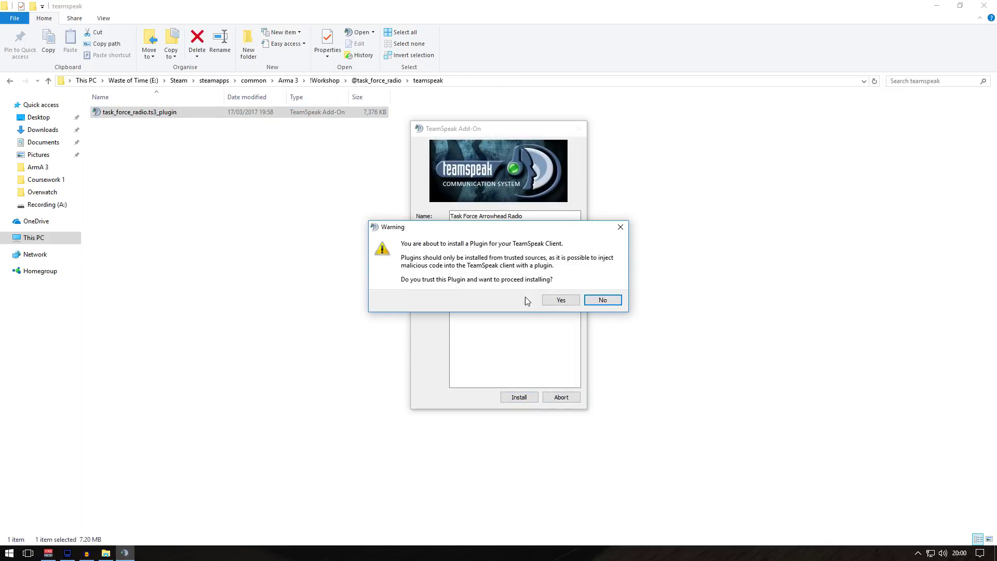
pyautogui.click(564, 301)
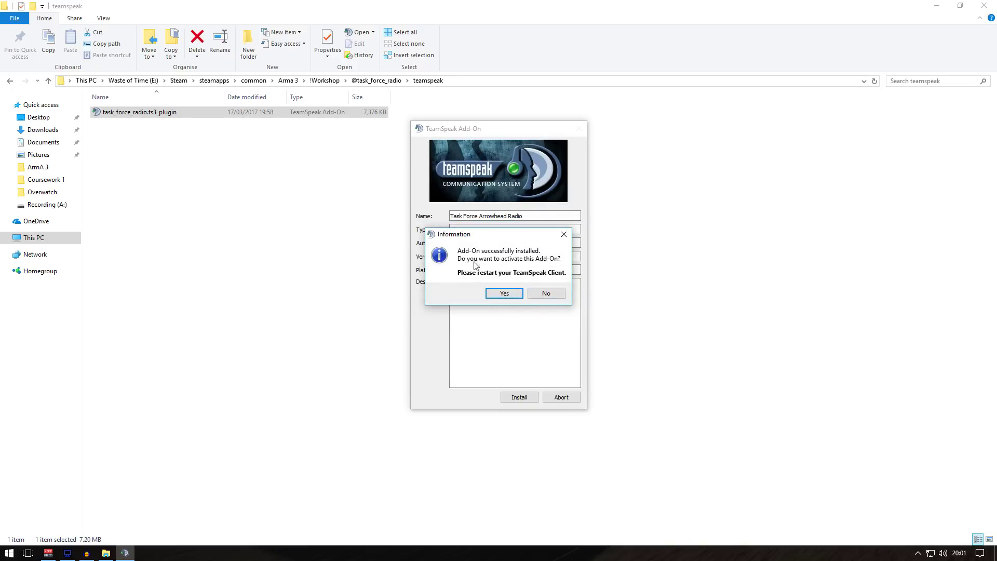
pyautogui.click(505, 293)
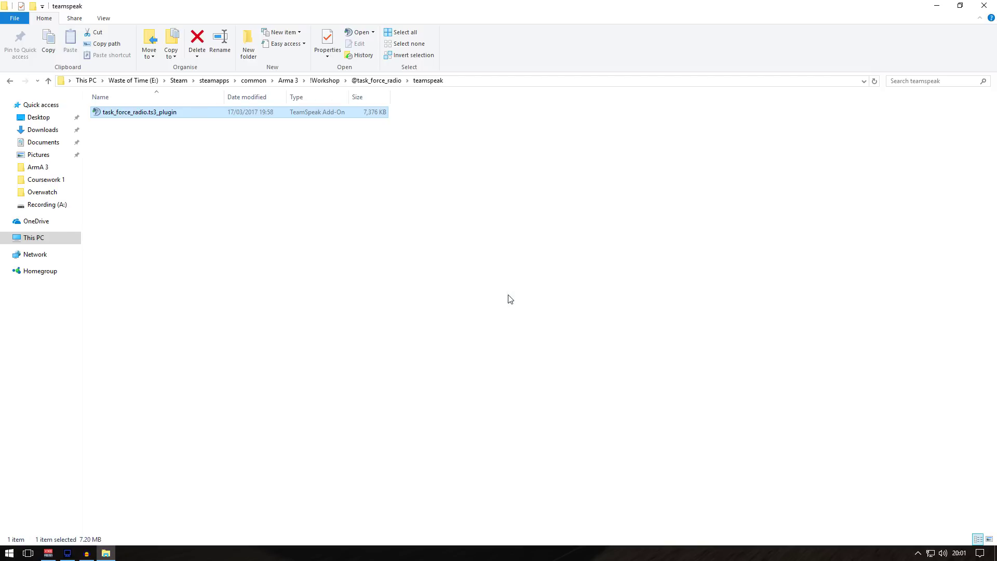
pyautogui.click(984, 6)
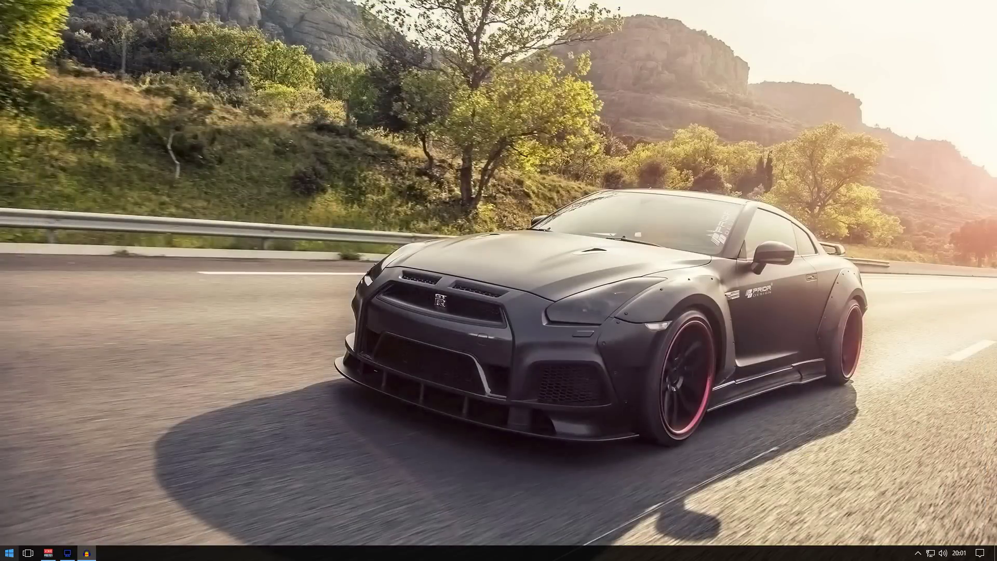
# - Find TeamSpeak 3 Client with the Windows search and run it as administrator, allowing it to make changes
pyautogui.press('super')
pyautogui.write('tea')
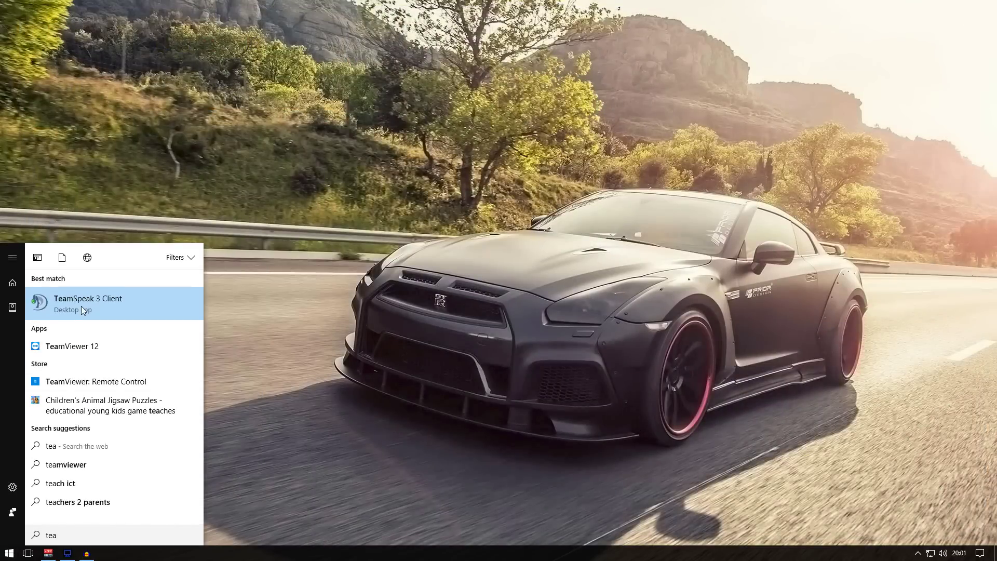
pyautogui.rightClick(81, 306)
pyautogui.click(104, 318)
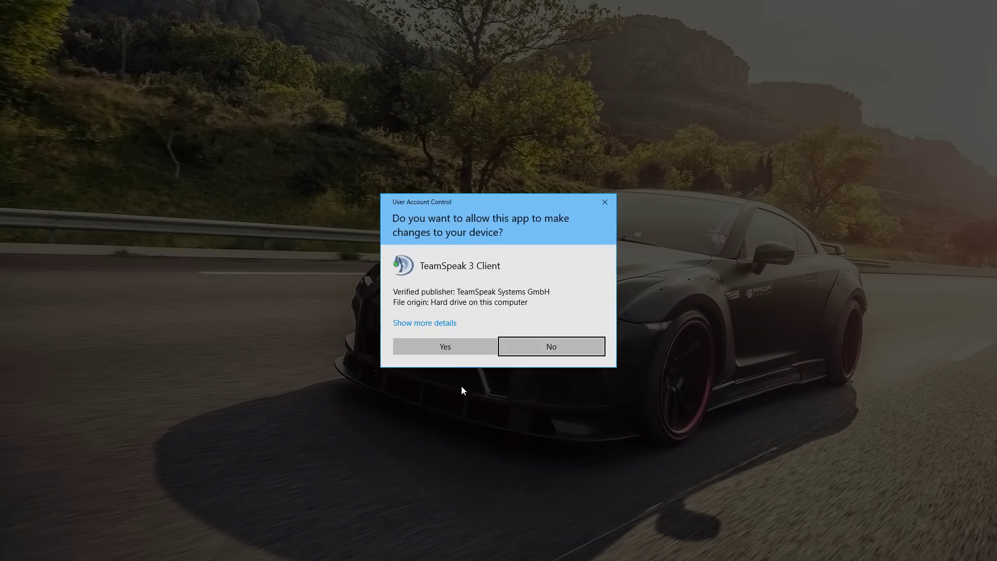
pyautogui.click(451, 348)
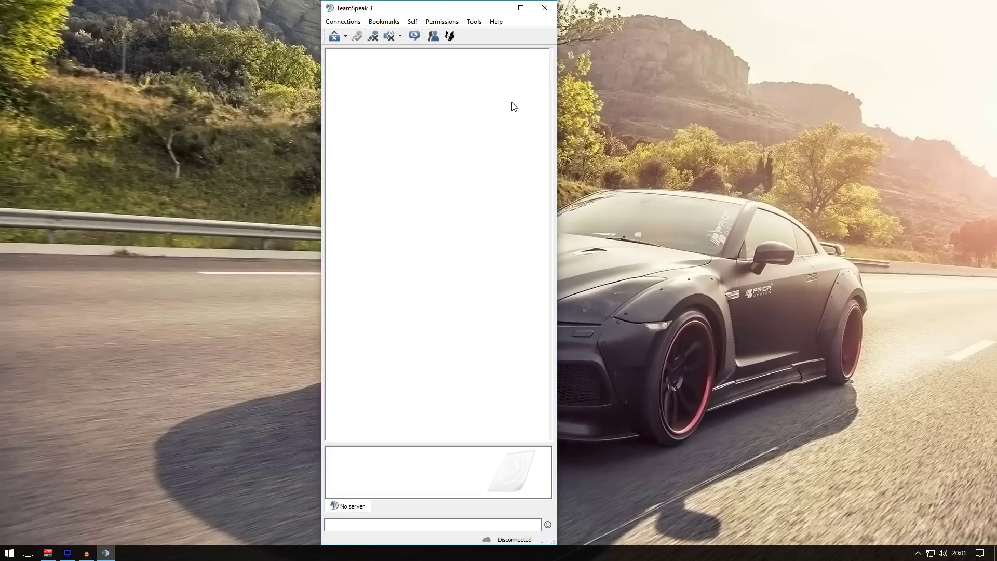
# - In the TeamSpeak options, check under Addons whether the Task Force Arma 3 Radio plugin is enabled, and accept the options
pyautogui.click(478, 27)
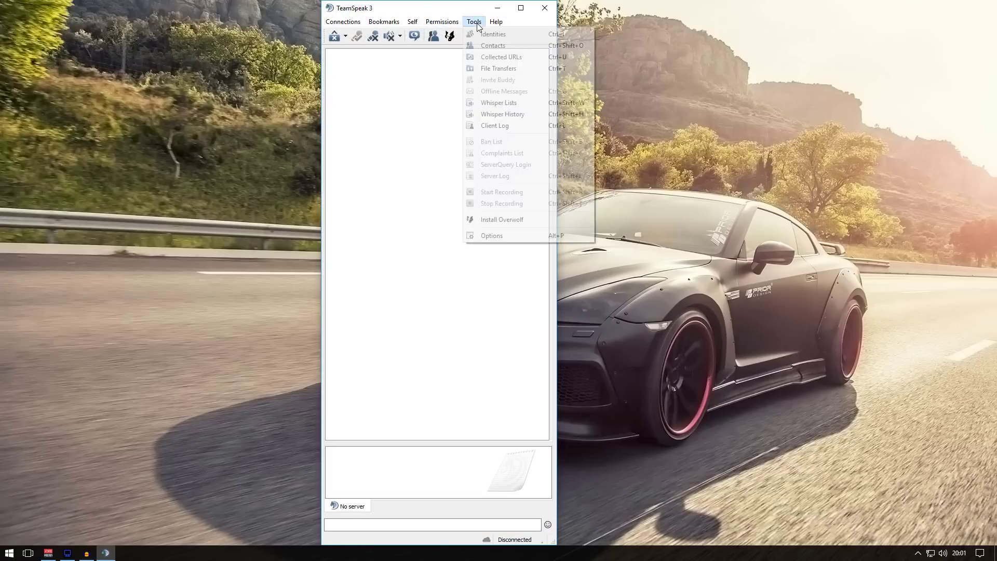
pyautogui.click(516, 235)
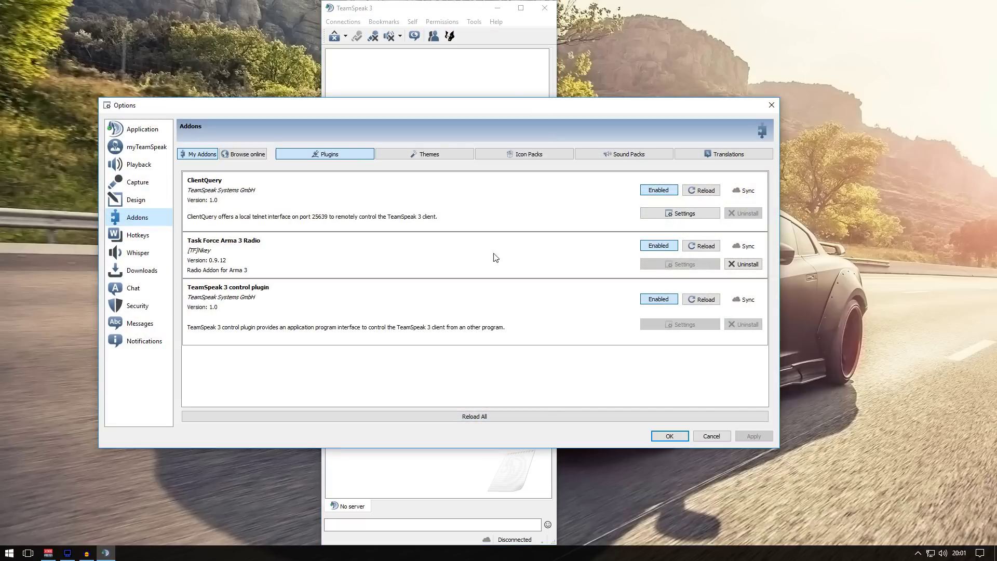
pyautogui.click(651, 257)
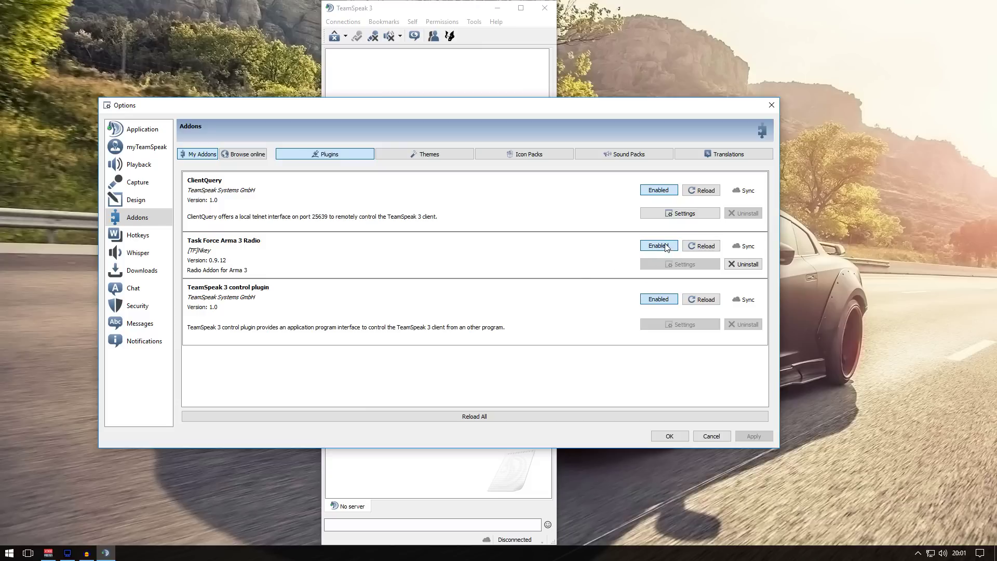
pyautogui.click(669, 437)
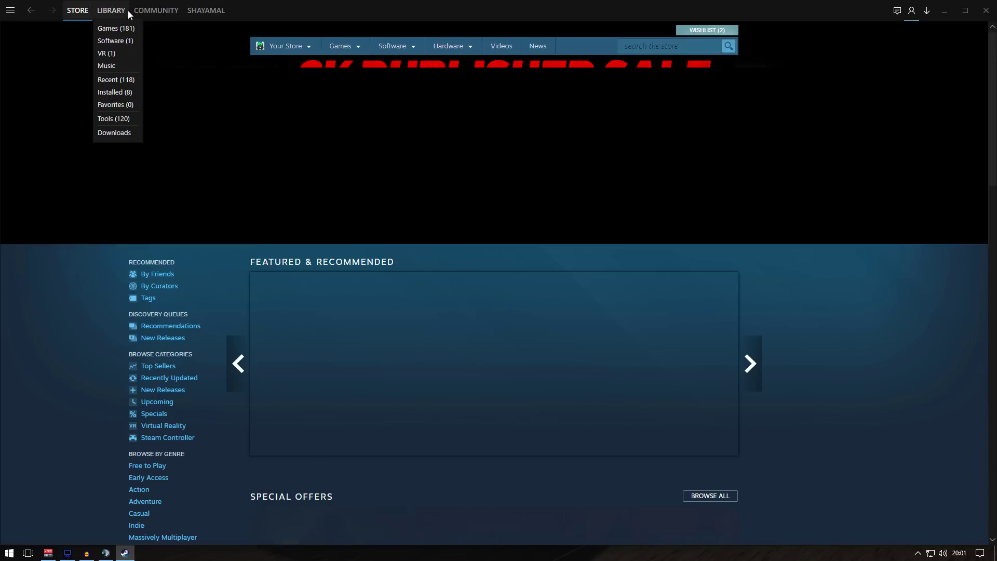
# - Switch to the Steam library, start the Arma 3 launcher and open its list of mods
pyautogui.click(123, 11)
pyautogui.click(160, 139)
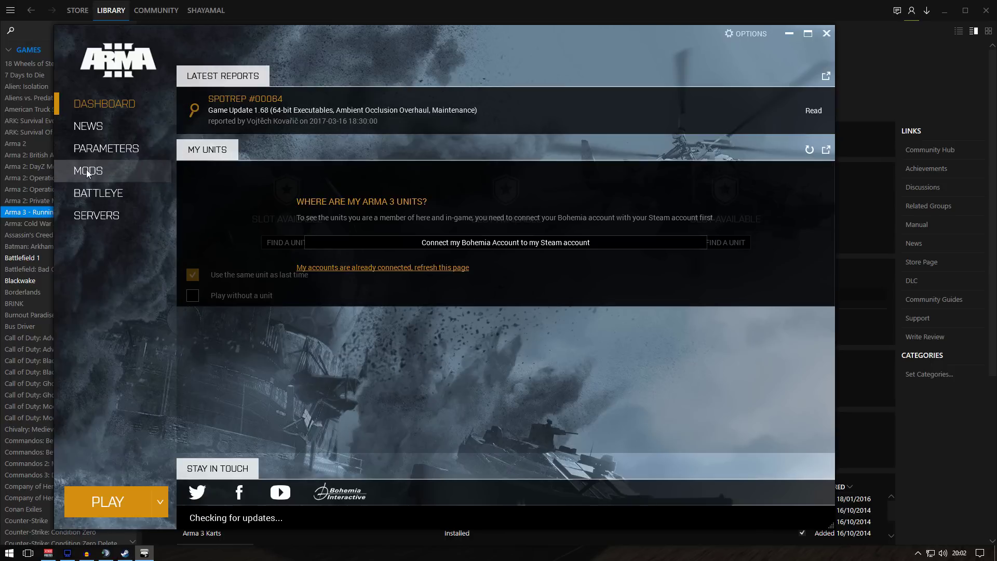
pyautogui.click(87, 174)
# - Enable task_force_radio among the available mods in the Arma 3 launcher
pyautogui.scroll(-2, 354, 275)
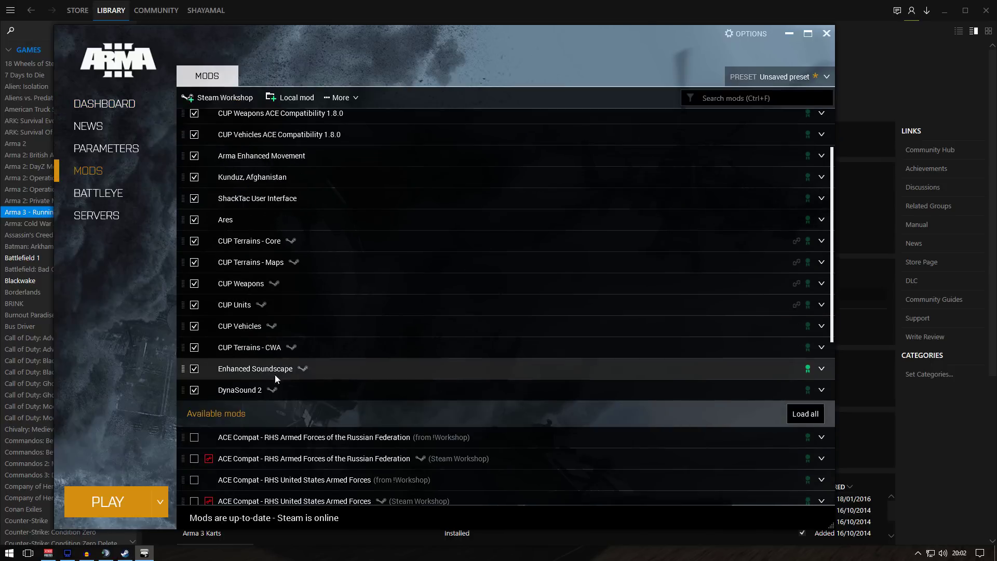
pyautogui.scroll(2, 265, 280)
pyautogui.scroll(-8, 305, 374)
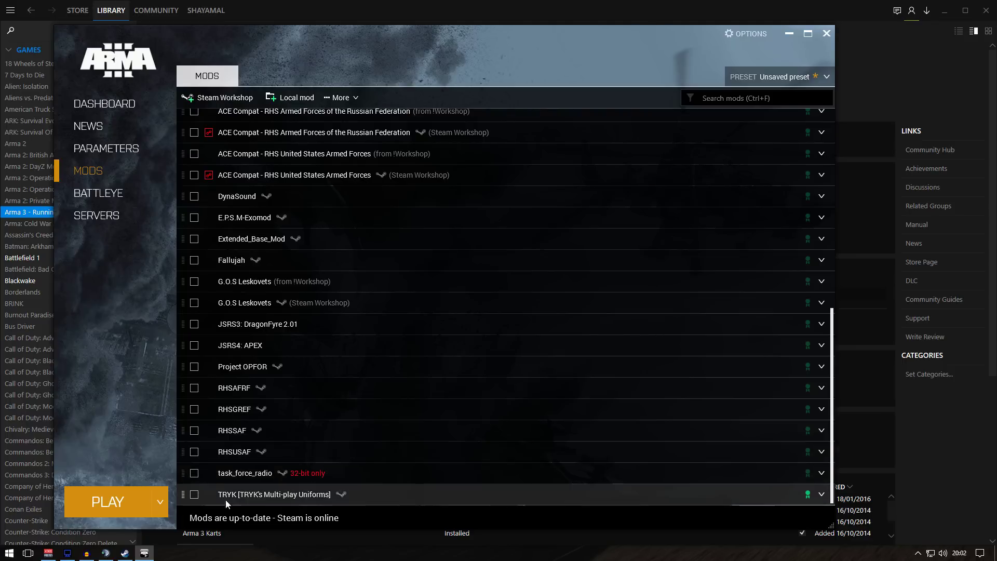
pyautogui.click(194, 473)
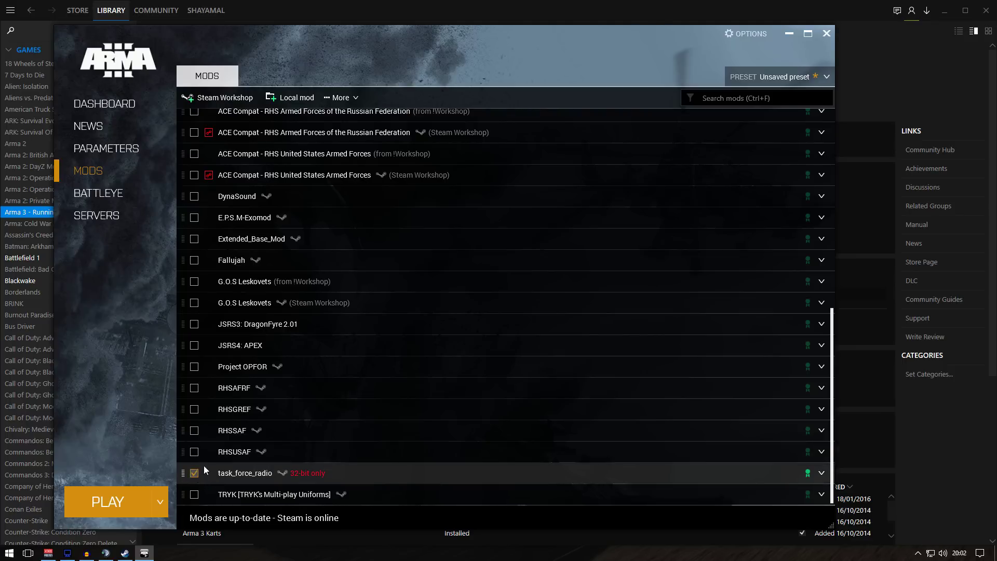